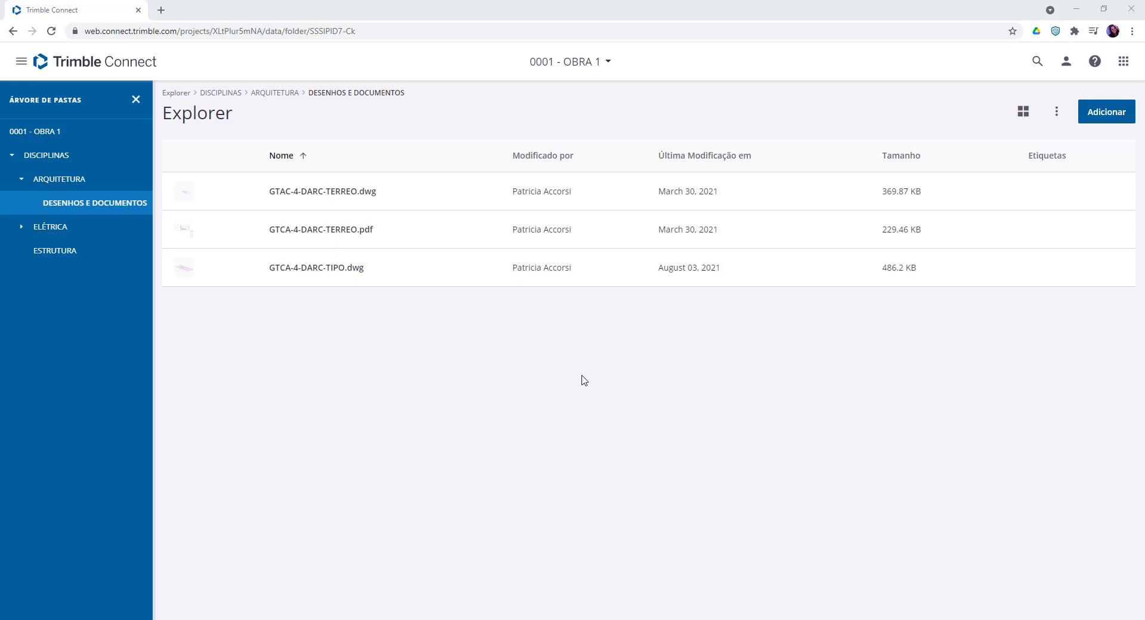
Open the drawing GTCA-4-DARC-TIPO.dwg in the 2D Viewer
click(447, 280)
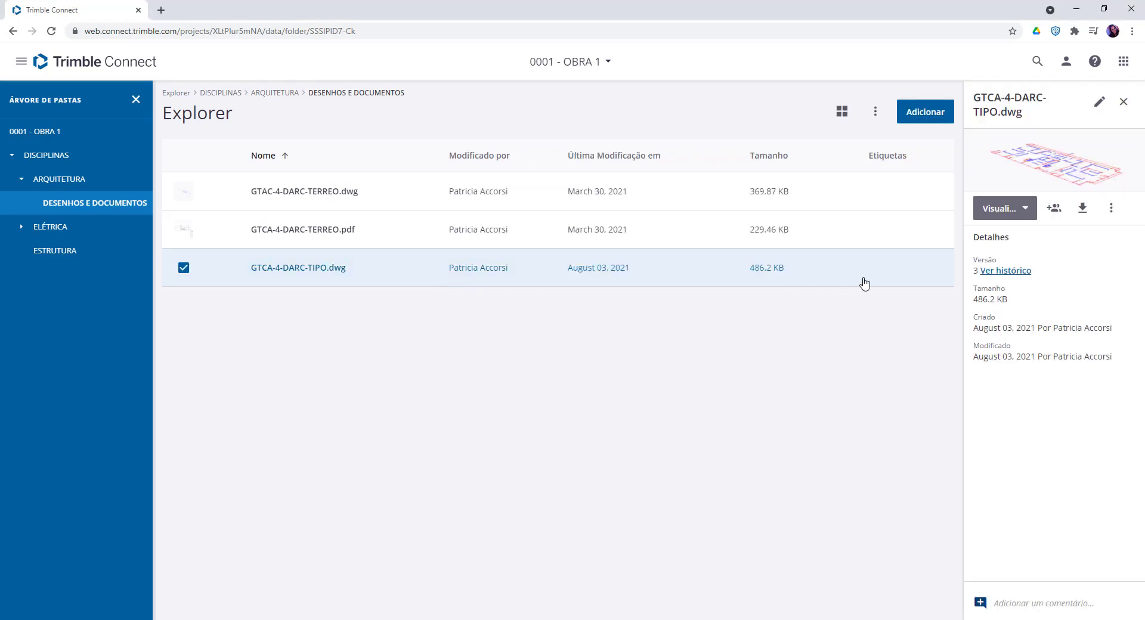
click(1023, 213)
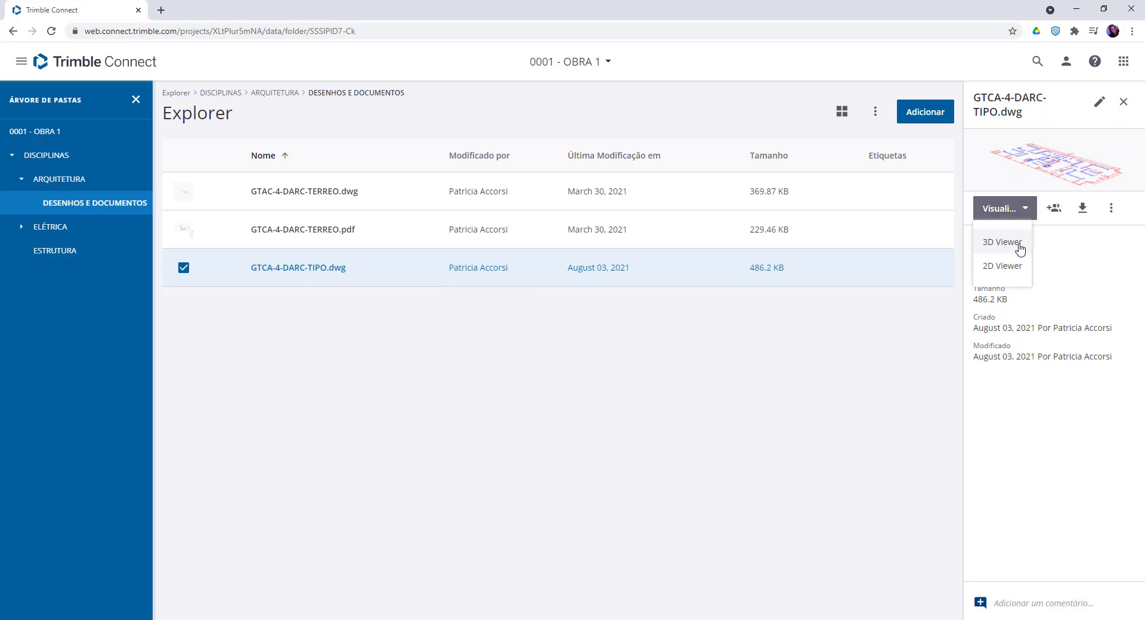
click(1010, 269)
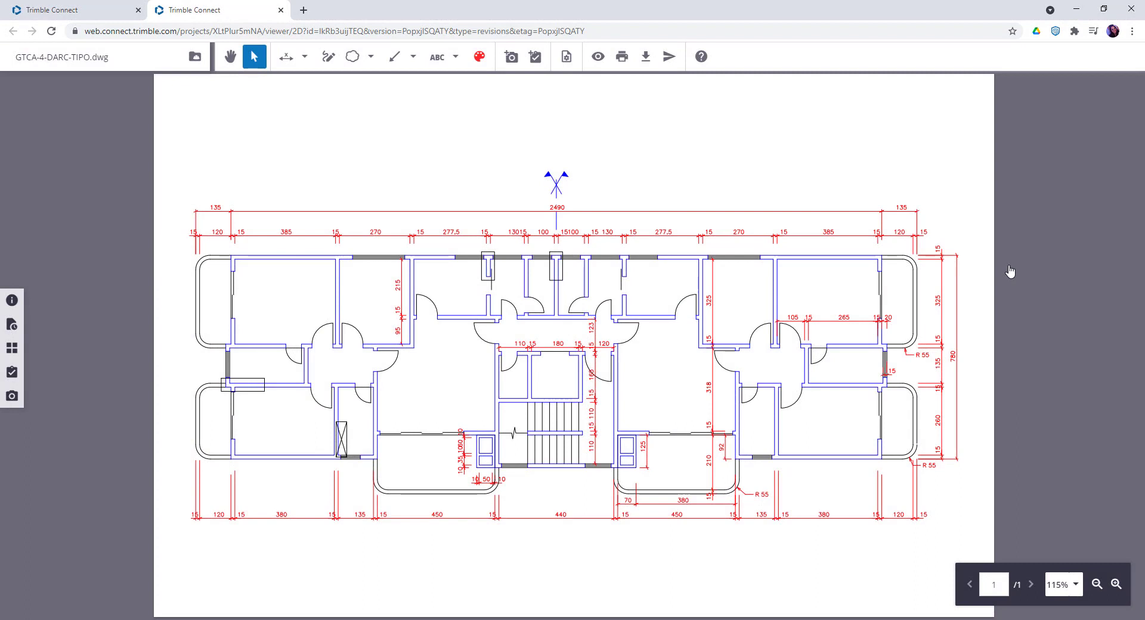
At 400% zoom, add a distance measurement along the inner upper wall of the upper-left room, wall to wall
click(287, 60)
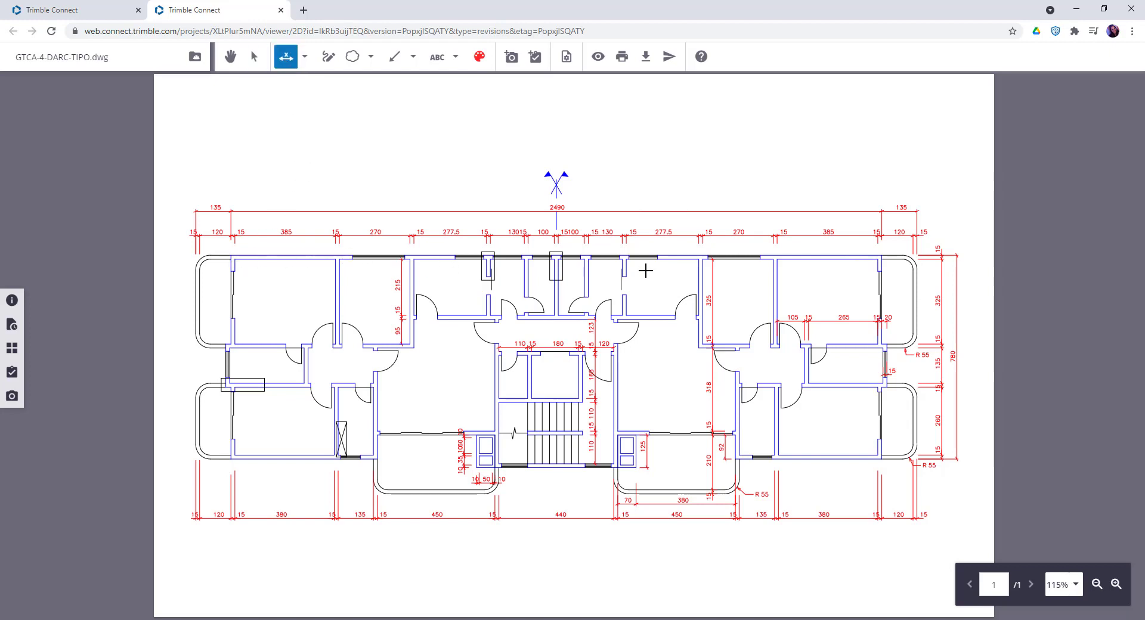
click(1075, 584)
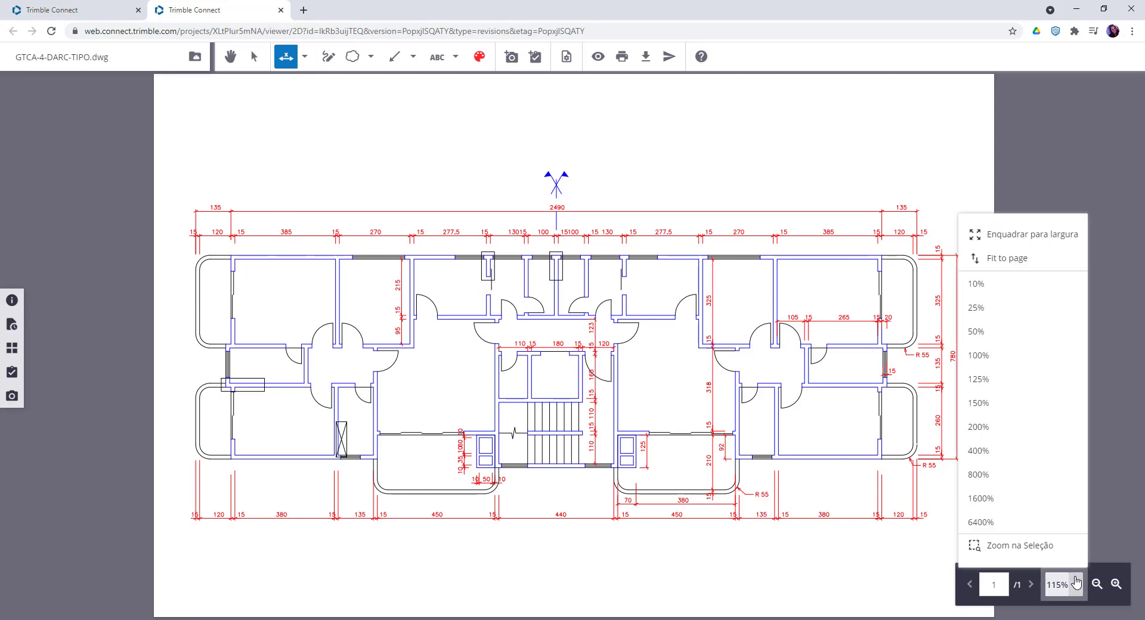
click(984, 451)
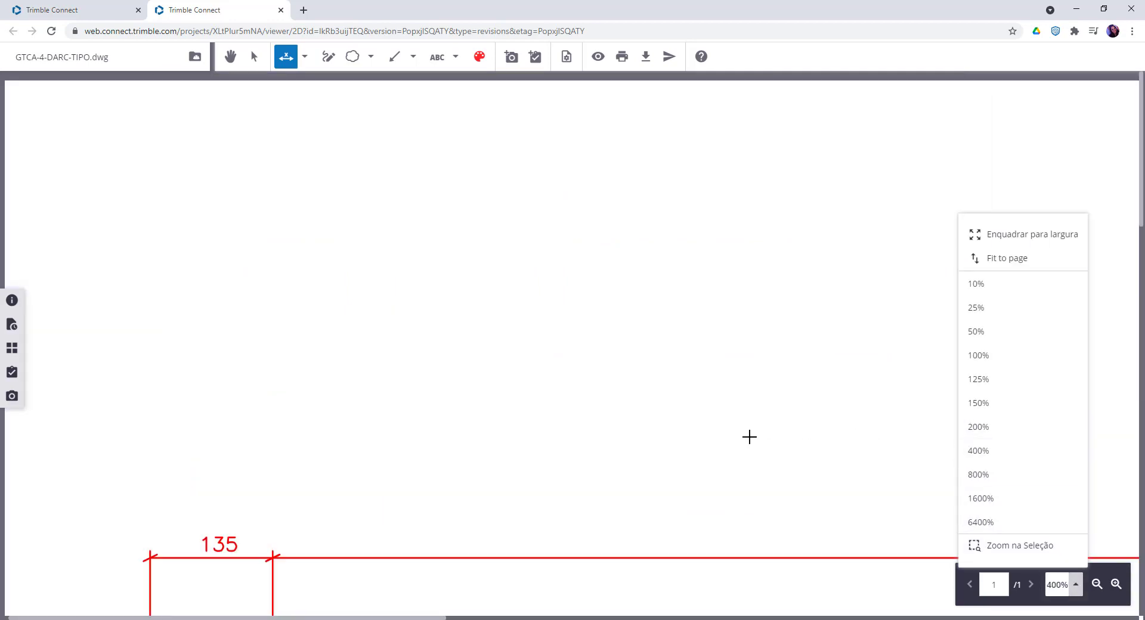
scroll(710, 422, down, 7)
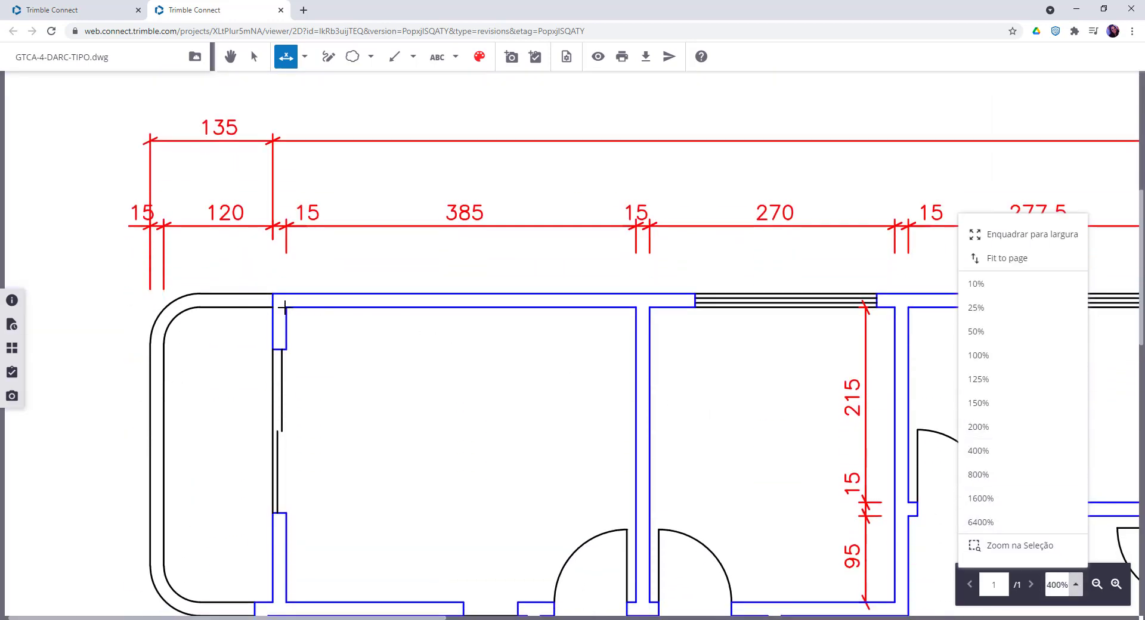
drag(286, 307, 636, 306)
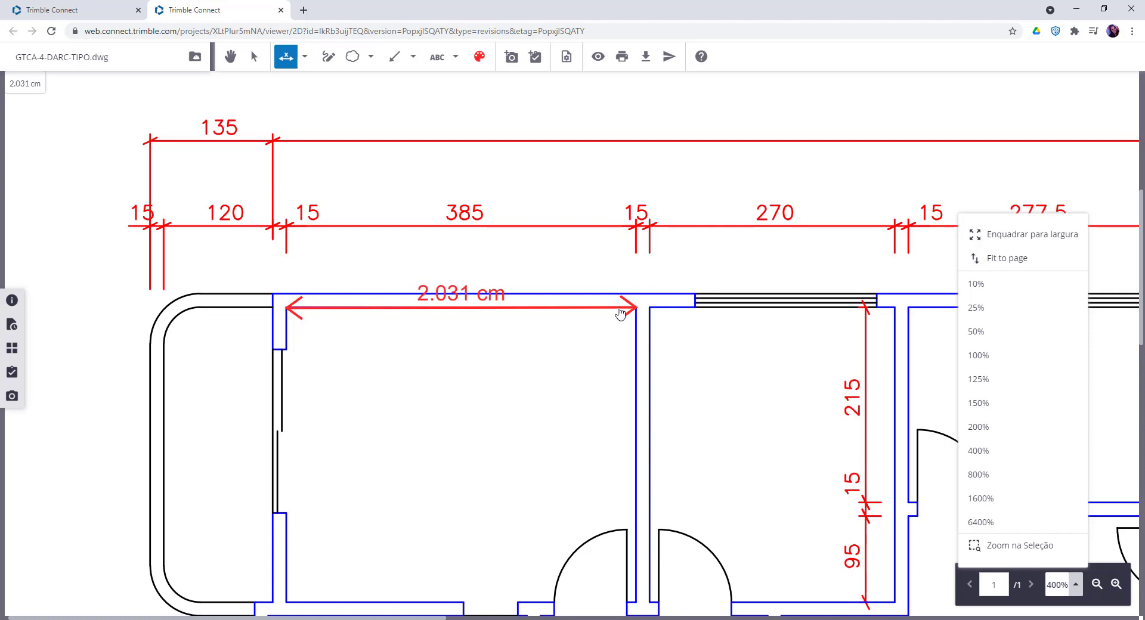
Calibrate the drawing scale by setting the measured wall distance to 385 cm
click(588, 307)
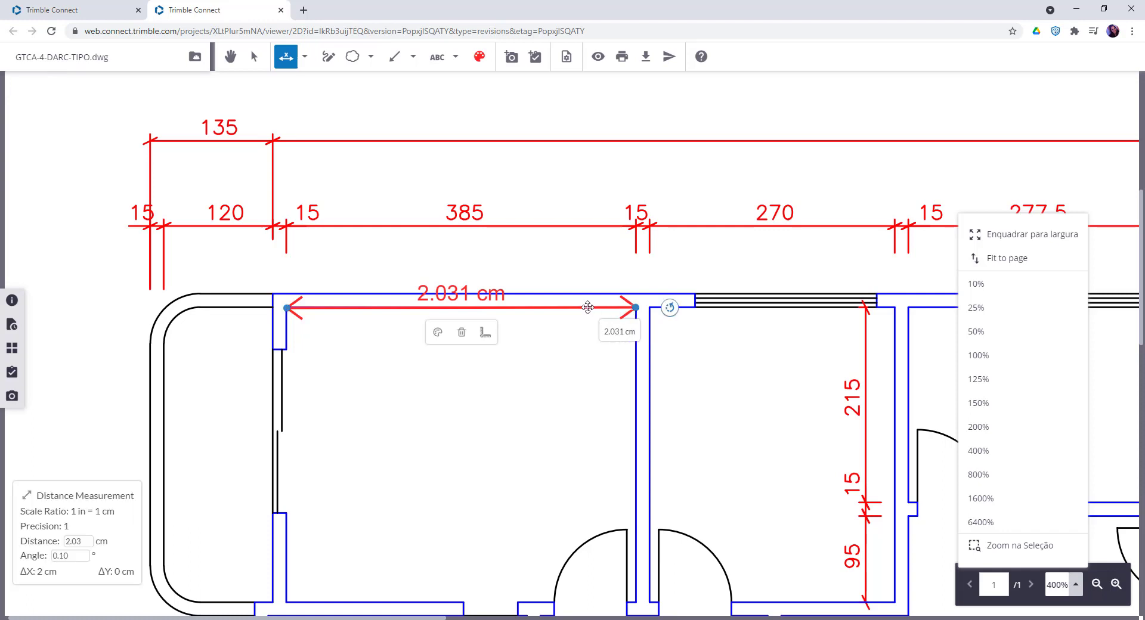
click(485, 333)
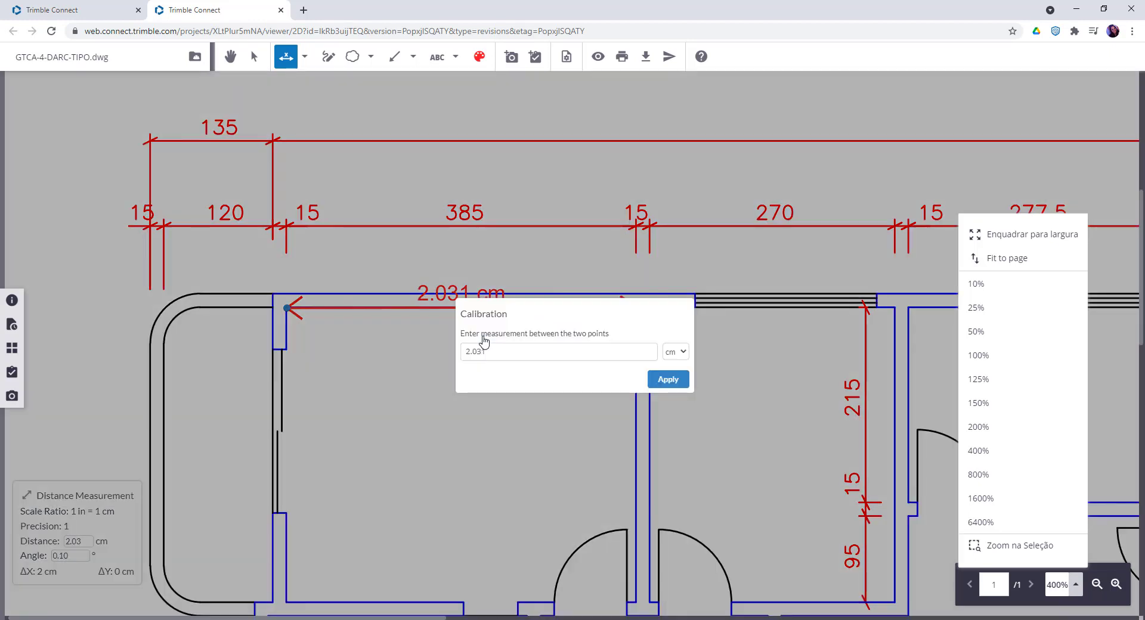
drag(496, 352, 464, 351)
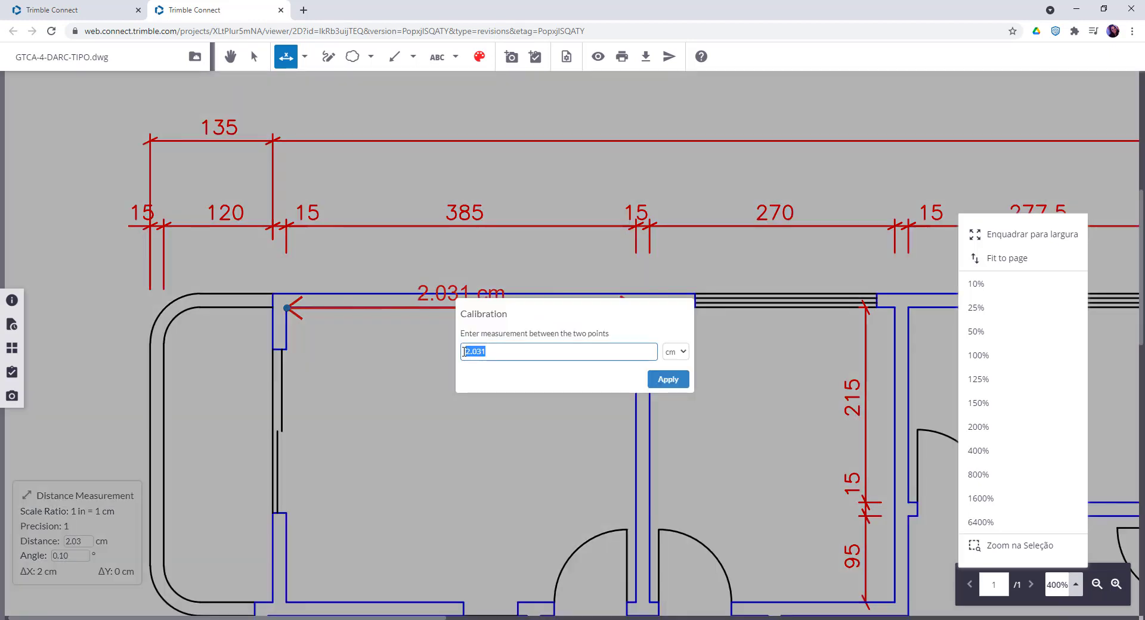
text(385)
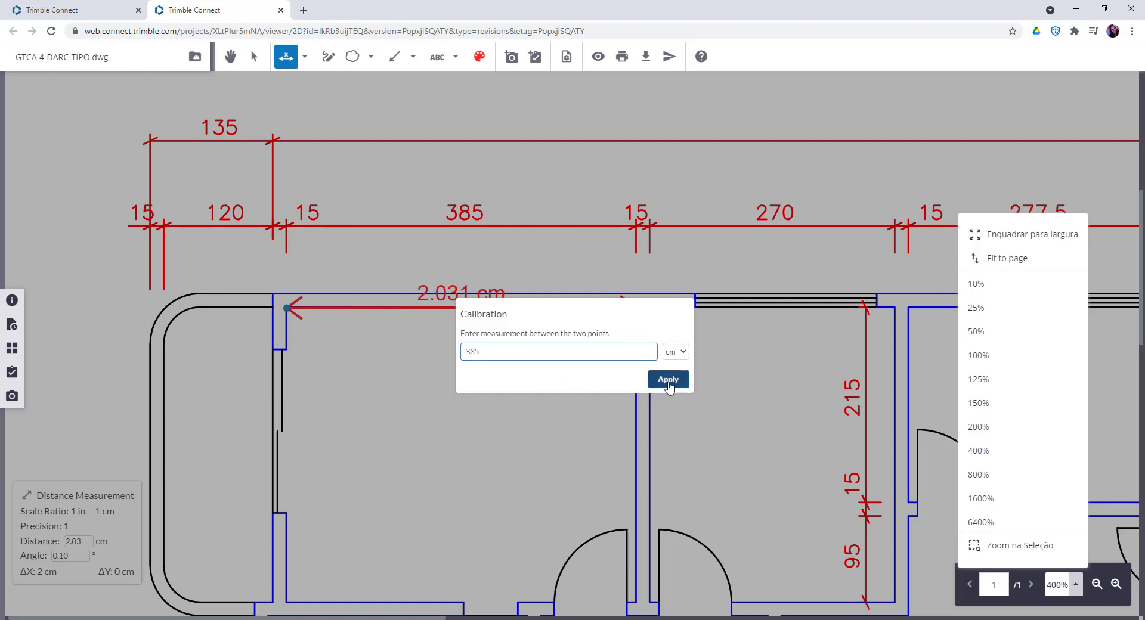
click(668, 380)
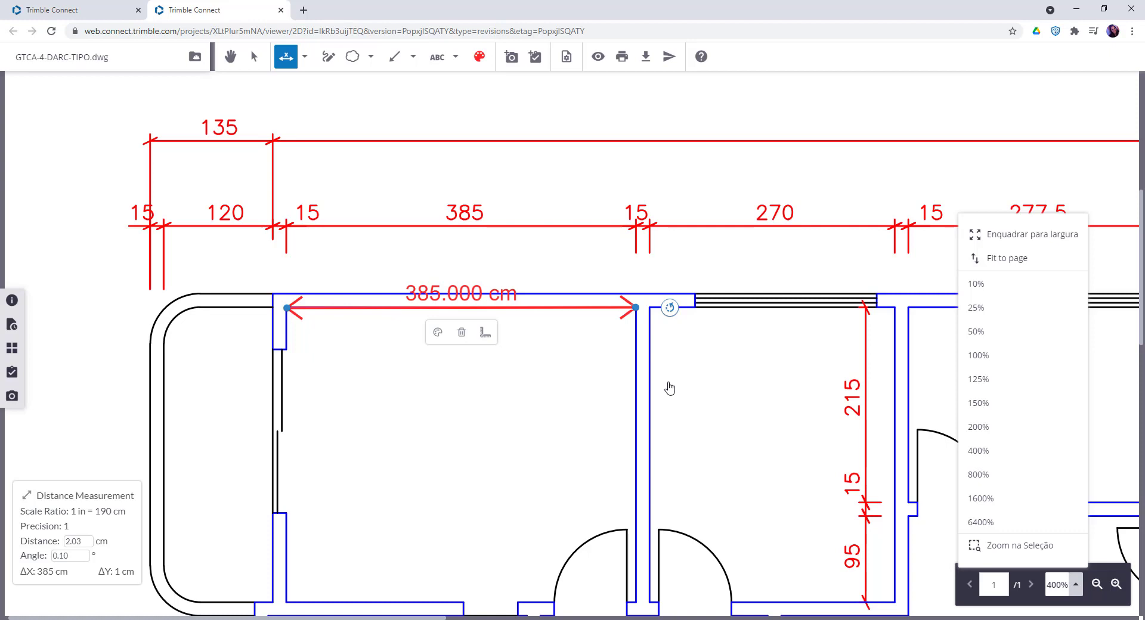
Format the wall measurement in purple with a precision of 0.01
click(438, 338)
click(417, 331)
click(438, 331)
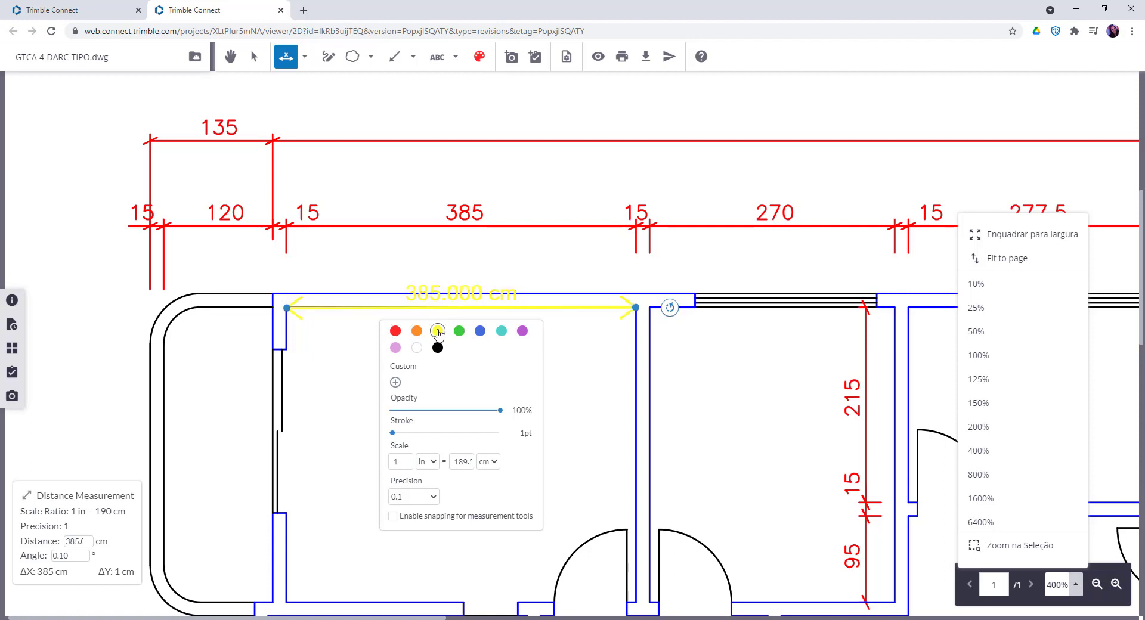
click(522, 331)
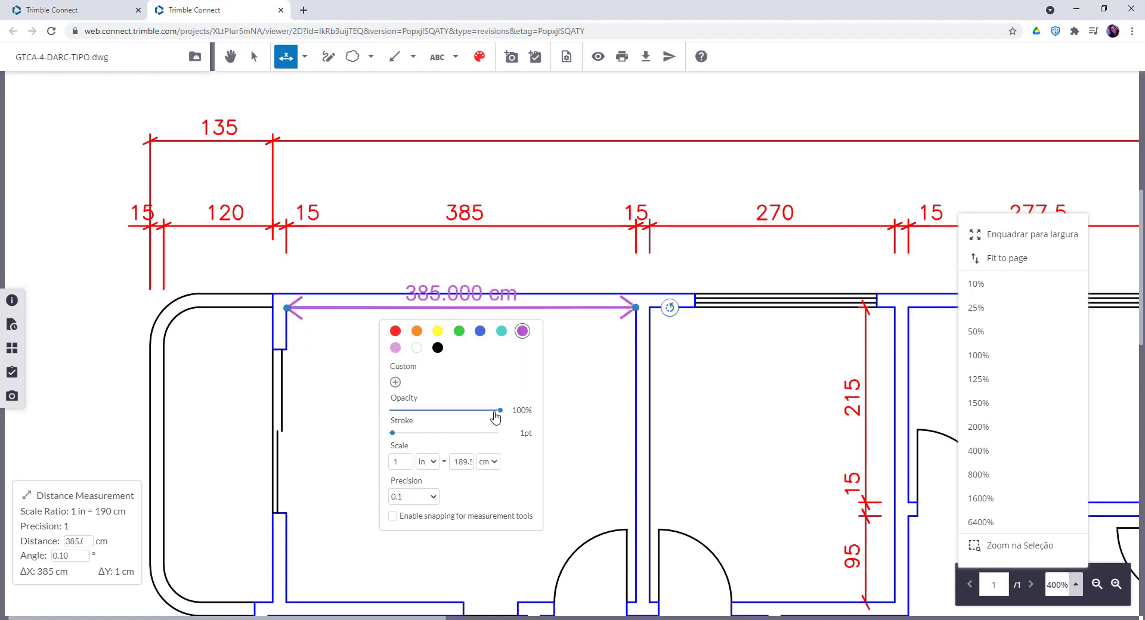
mouse_move(495, 415)
mouse_down()
mouse_move(429, 410)
mouse_move(501, 410)
mouse_up()
mouse_move(392, 433)
mouse_down()
mouse_move(422, 437)
mouse_move(403, 429)
mouse_move(391, 440)
mouse_up()
click(413, 496)
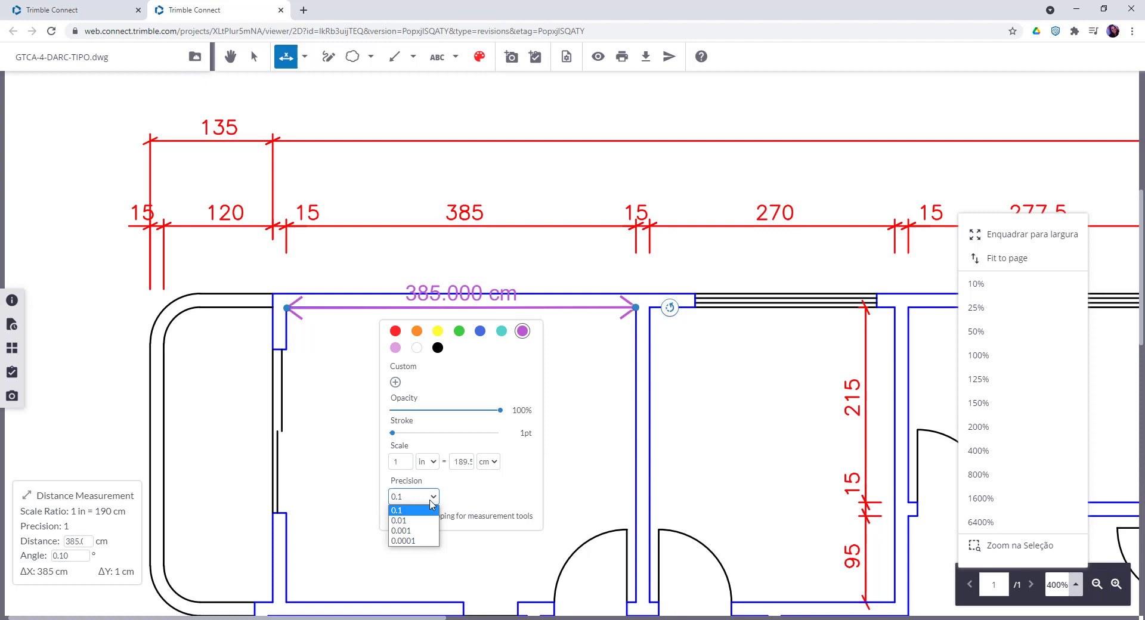
click(415, 517)
click(565, 427)
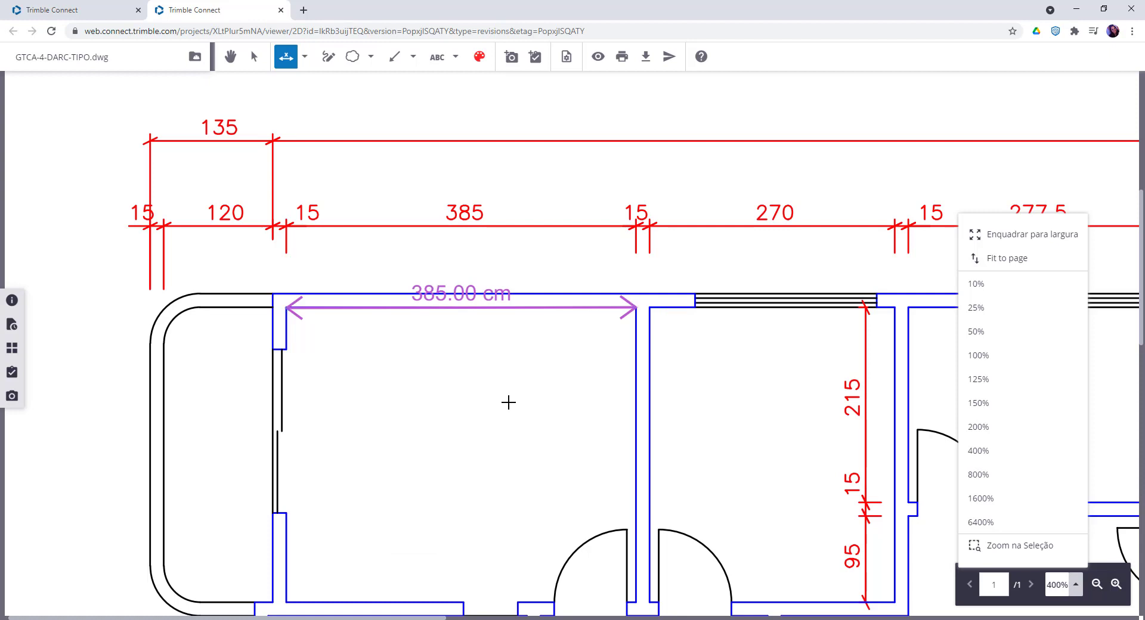
Lengthen the purple measurement line step by step to about 396 cm through its distance value
click(456, 309)
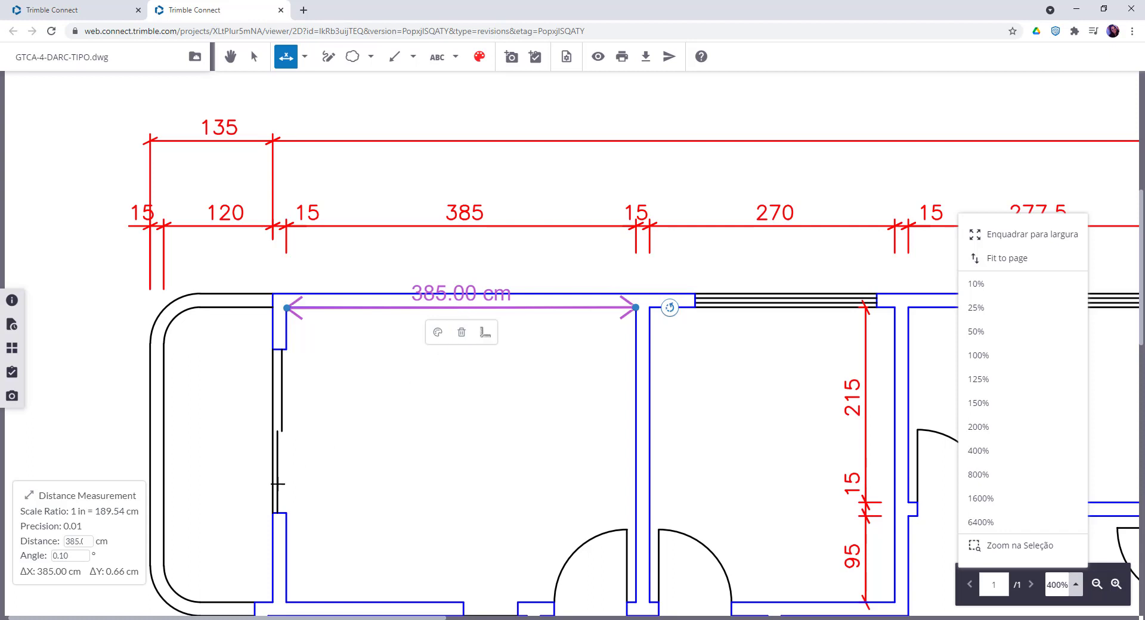
click(88, 540)
click(88, 540)
click(89, 540)
click(88, 540)
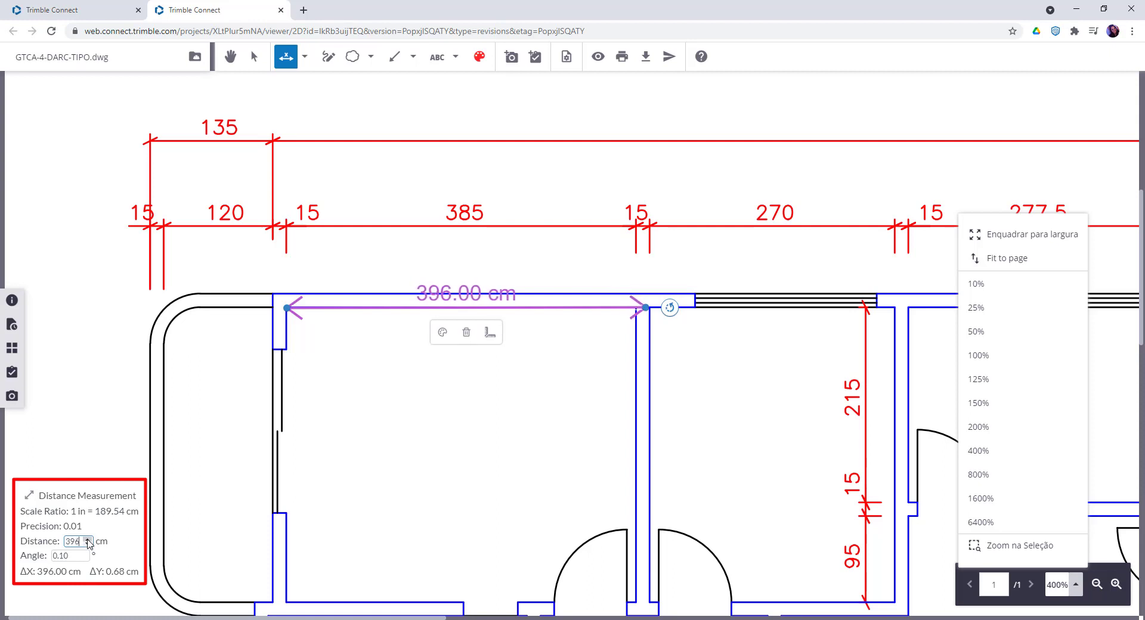
click(88, 540)
Reduce the purple measurement line's distance step by step to 385 cm
click(88, 545)
click(89, 545)
click(88, 544)
click(88, 544)
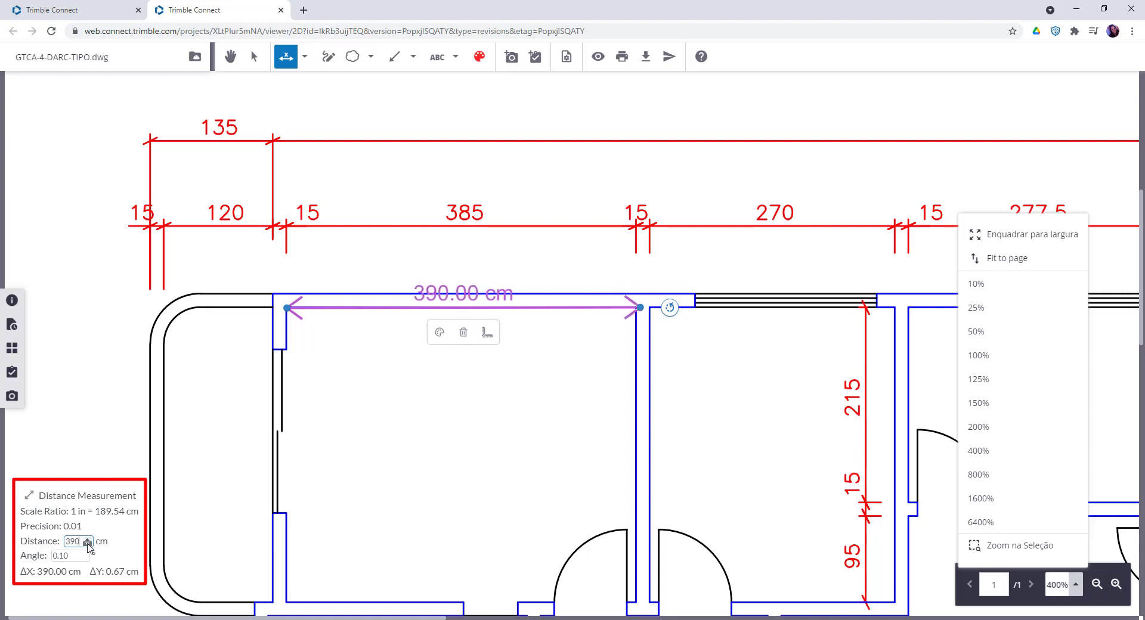
click(88, 545)
click(88, 545)
click(88, 544)
click(89, 545)
click(88, 545)
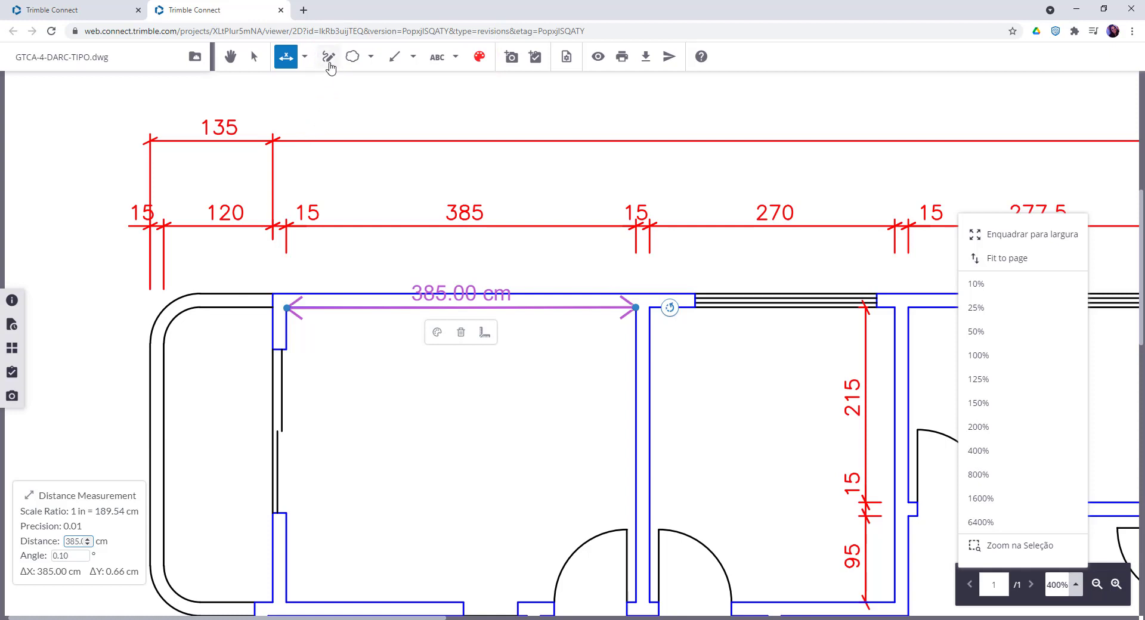
click(372, 60)
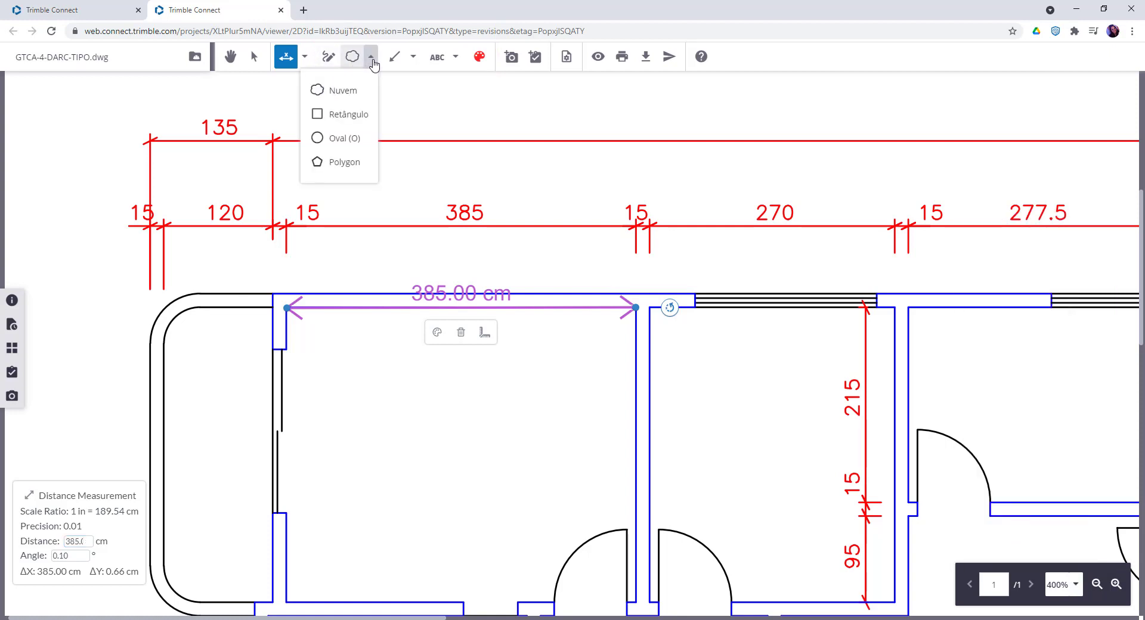
click(371, 60)
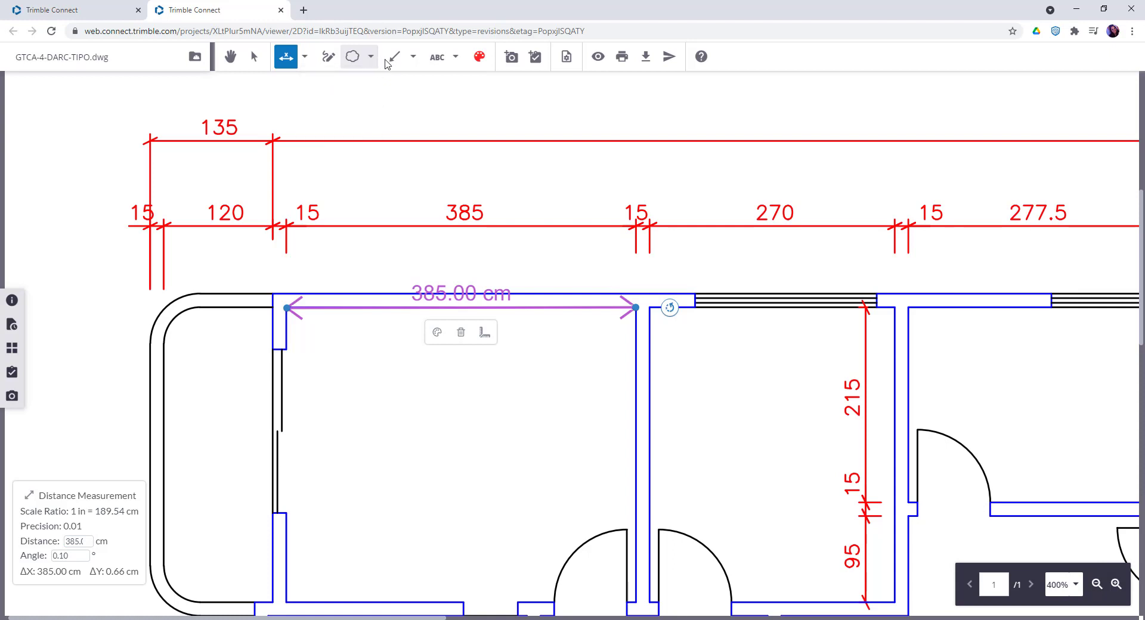
click(414, 59)
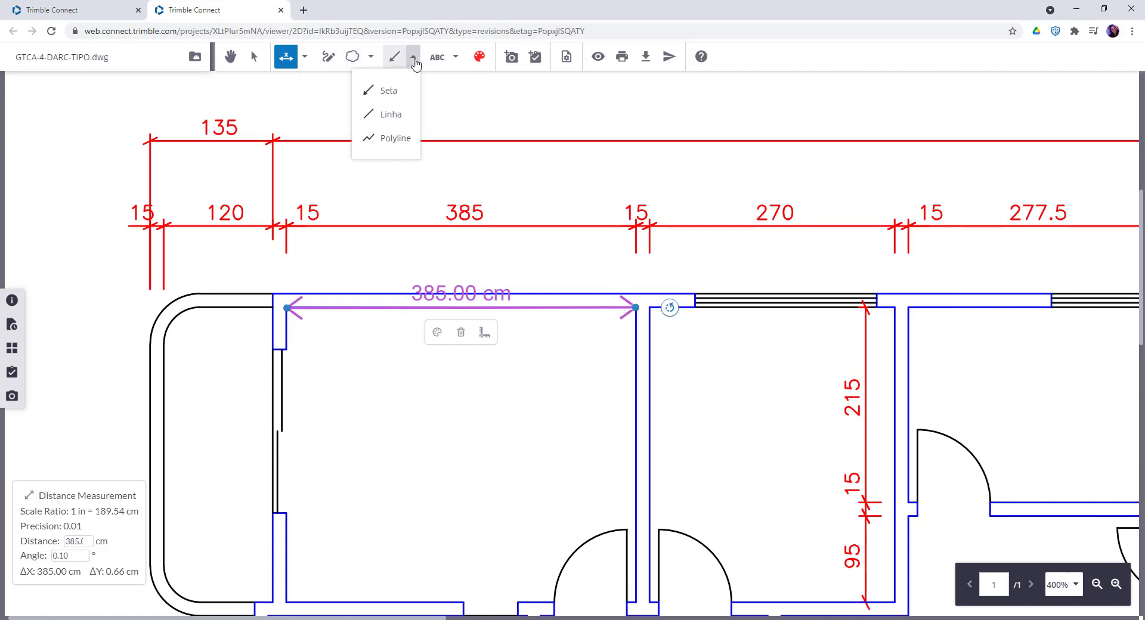
click(455, 58)
Set the colour for new markups to turquoise
click(479, 56)
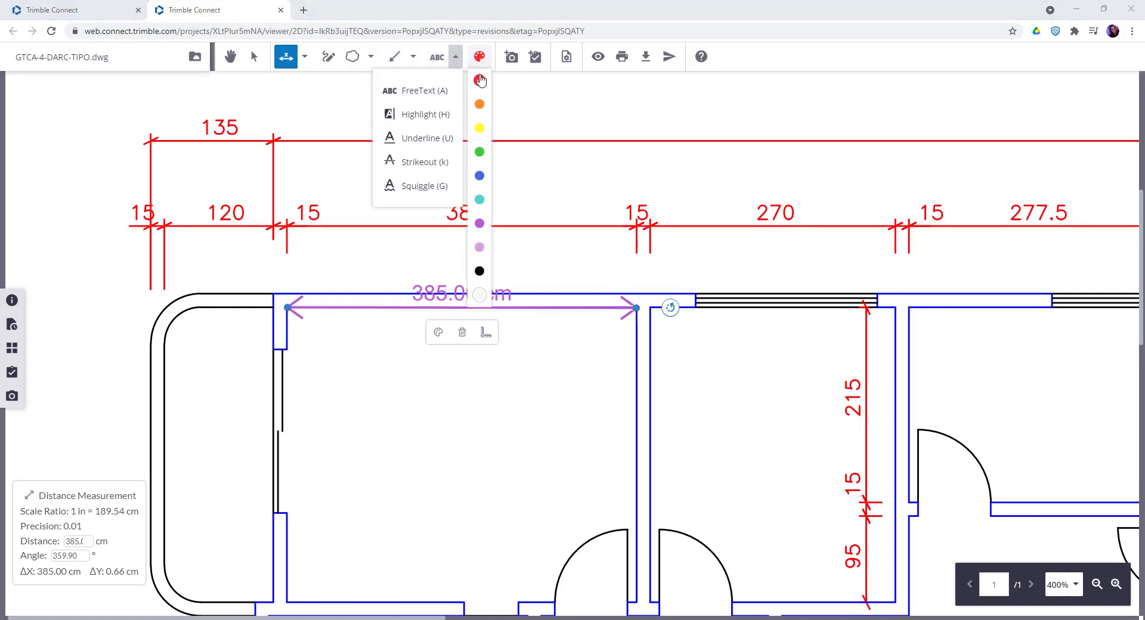
click(479, 201)
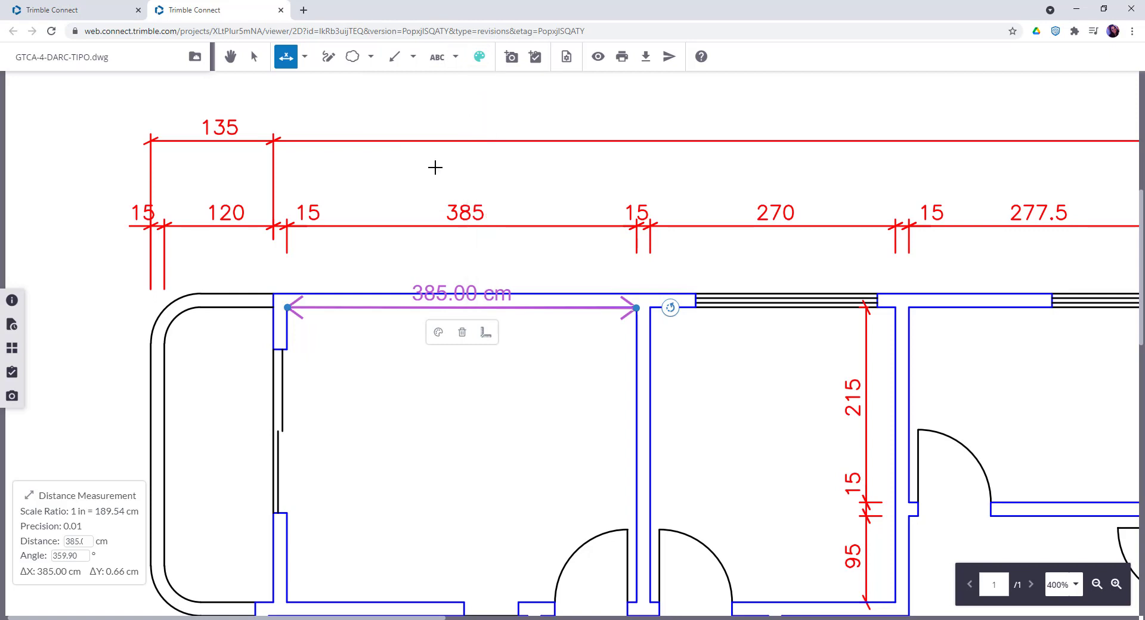
Draw a freehand loop around the 385 dimension text above the room and shift it slightly to centre it
click(328, 60)
click(327, 60)
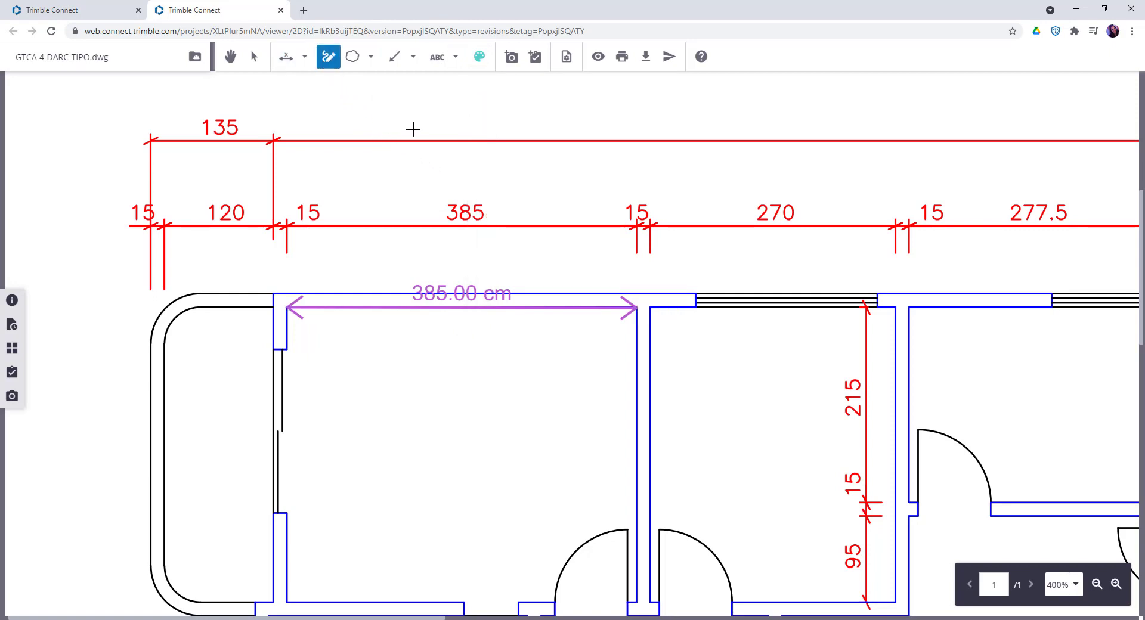
mouse_move(448, 191)
mouse_down()
mouse_move(430, 240)
mouse_move(499, 239)
mouse_move(478, 188)
mouse_move(454, 191)
mouse_up()
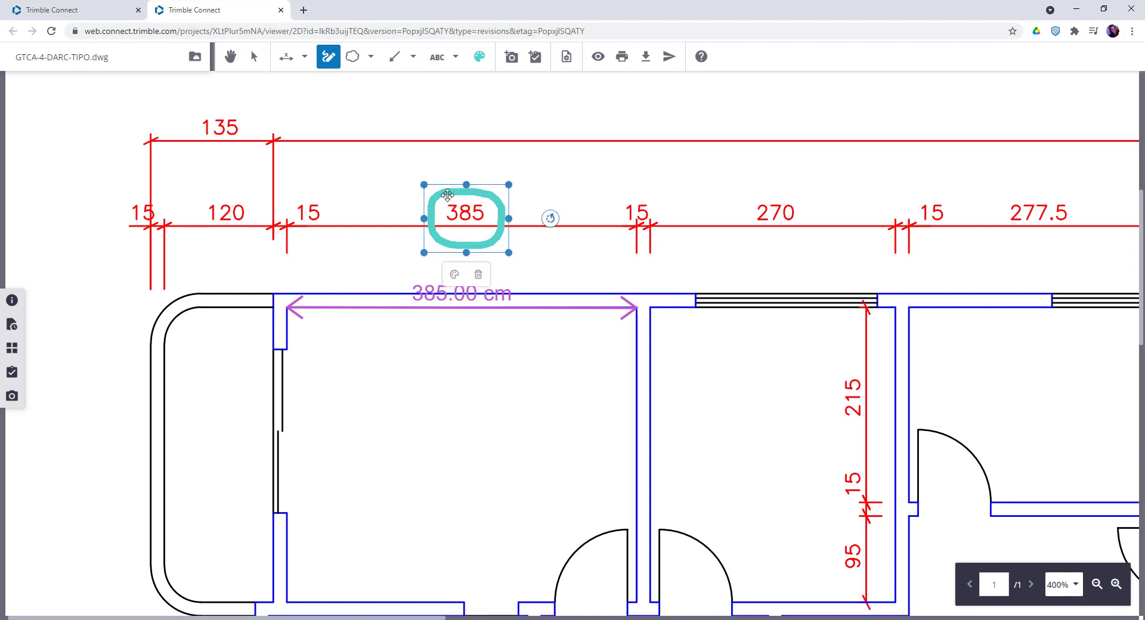
drag(464, 218, 463, 215)
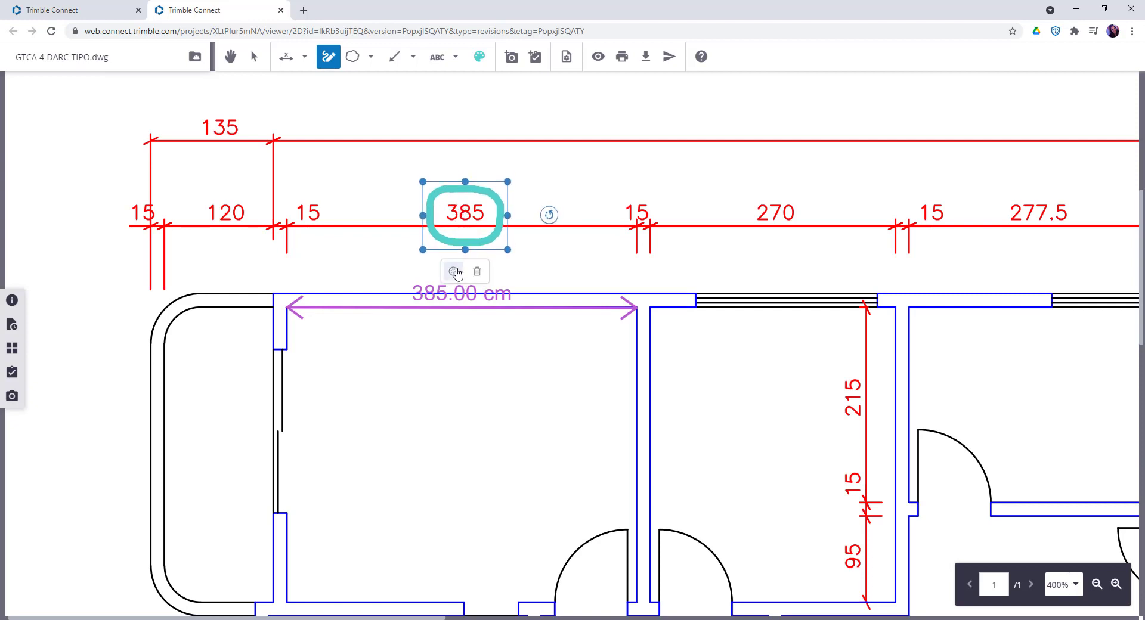
Check the freehand loop's style options and delete the loop around the 385 dimension
click(453, 270)
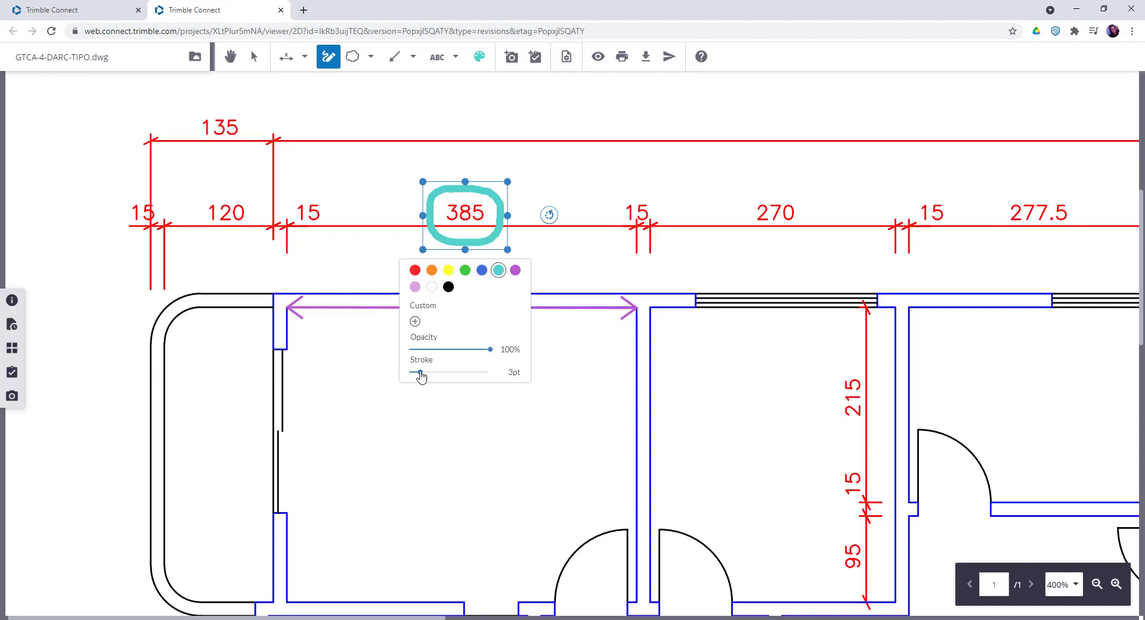
click(542, 274)
click(475, 247)
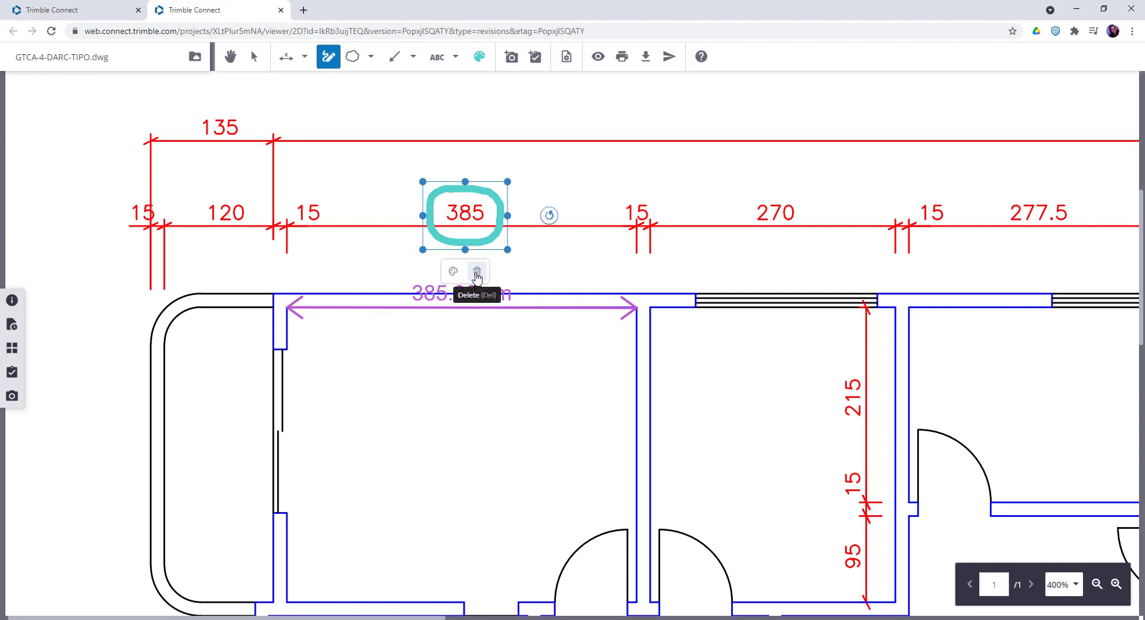
click(476, 273)
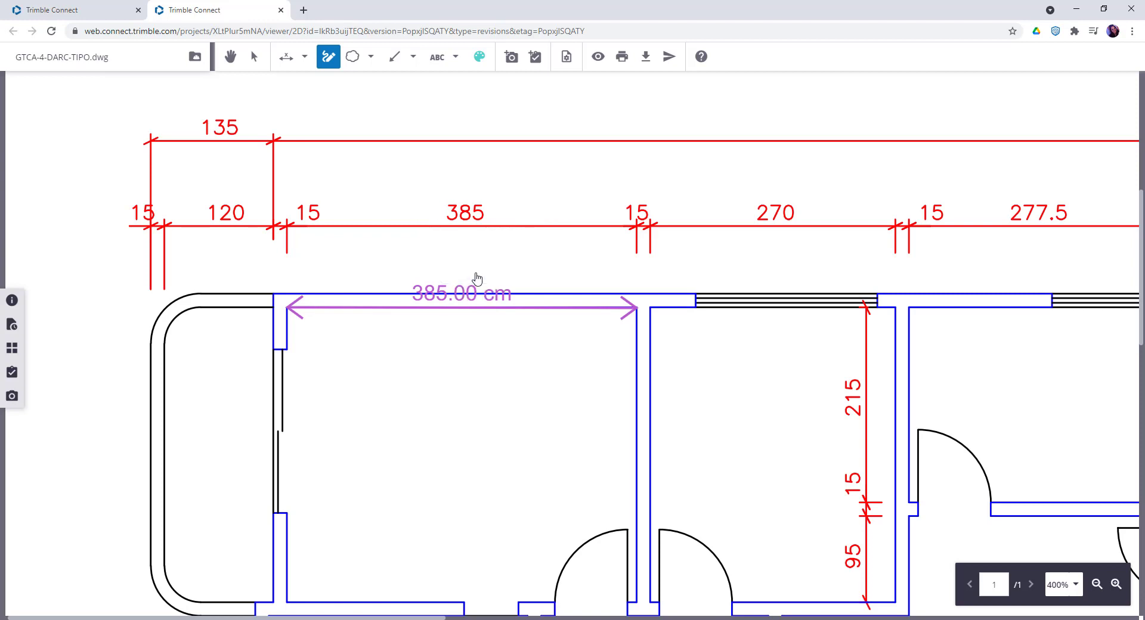
Draw a closed cloud markup (Nuvem) around the 385 dimension text above the room
click(371, 57)
click(342, 90)
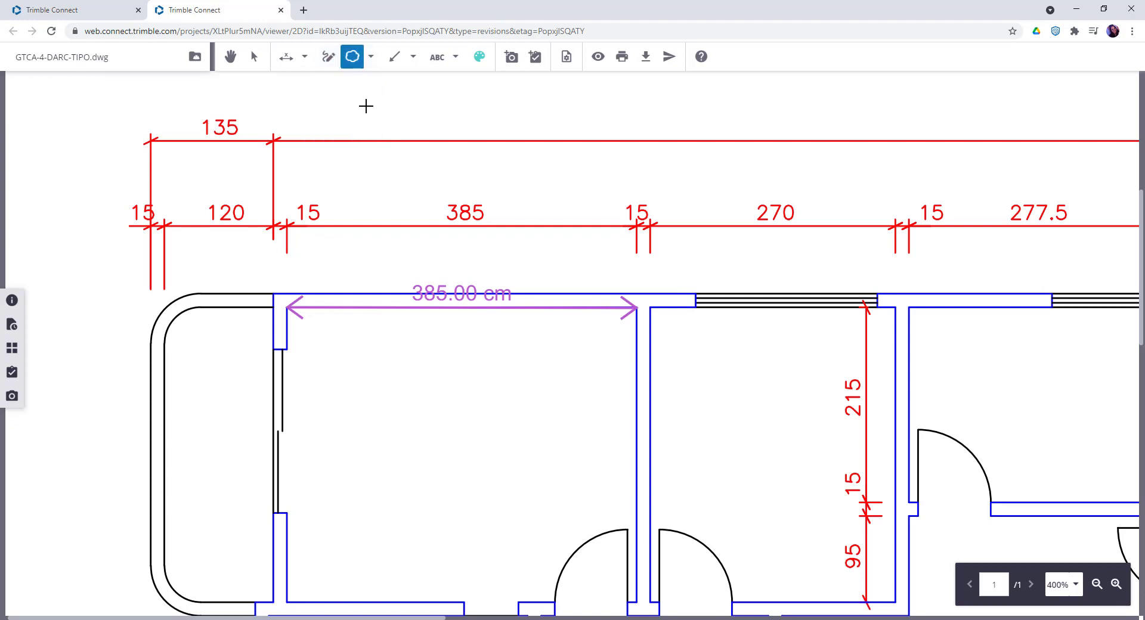
mouse_move(440, 189)
mouse_down()
mouse_move(495, 189)
mouse_move(517, 202)
mouse_move(518, 233)
mouse_move(480, 250)
mouse_move(426, 248)
mouse_move(406, 232)
mouse_move(421, 194)
mouse_up()
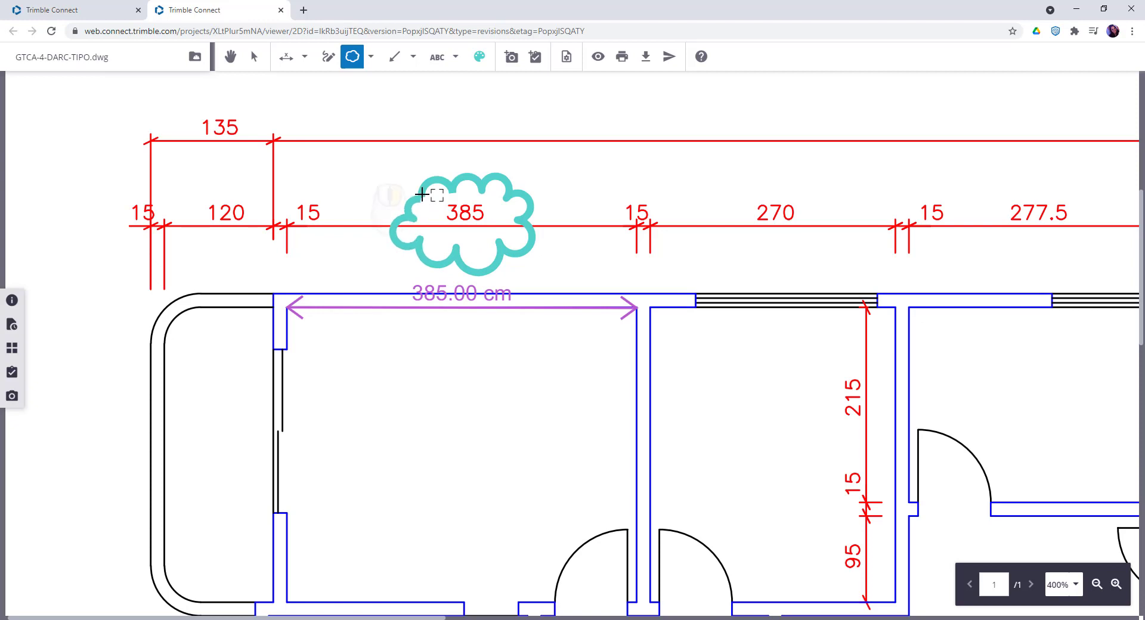
right_click(422, 194)
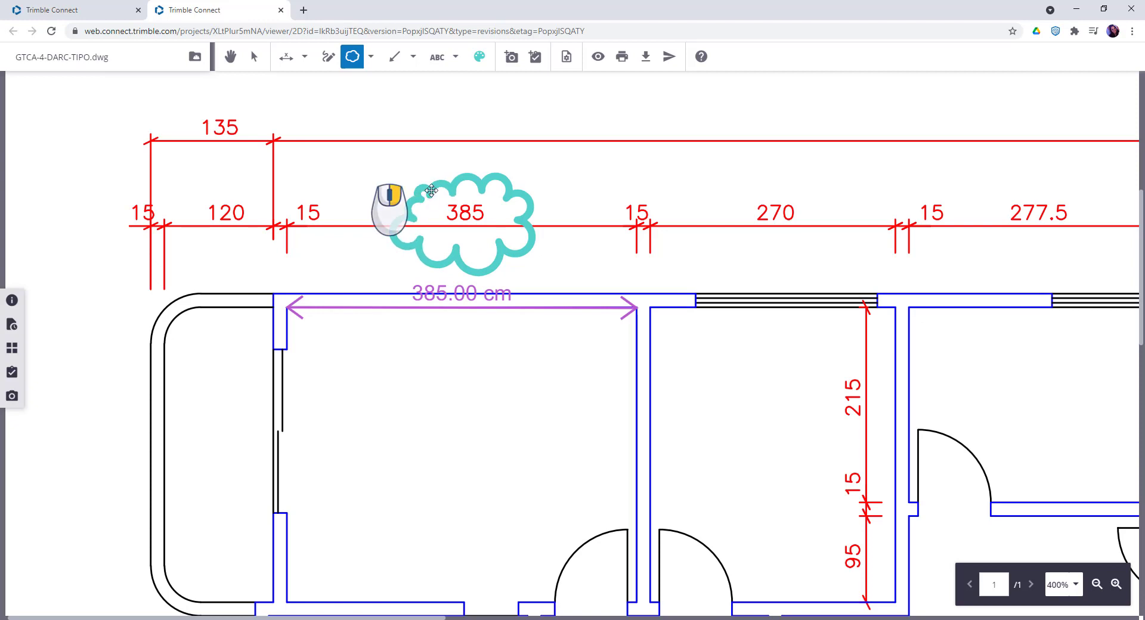
Select the cloud markup around the 385 dimension and examine its stroke and fill style options
key(Escape)
click(453, 259)
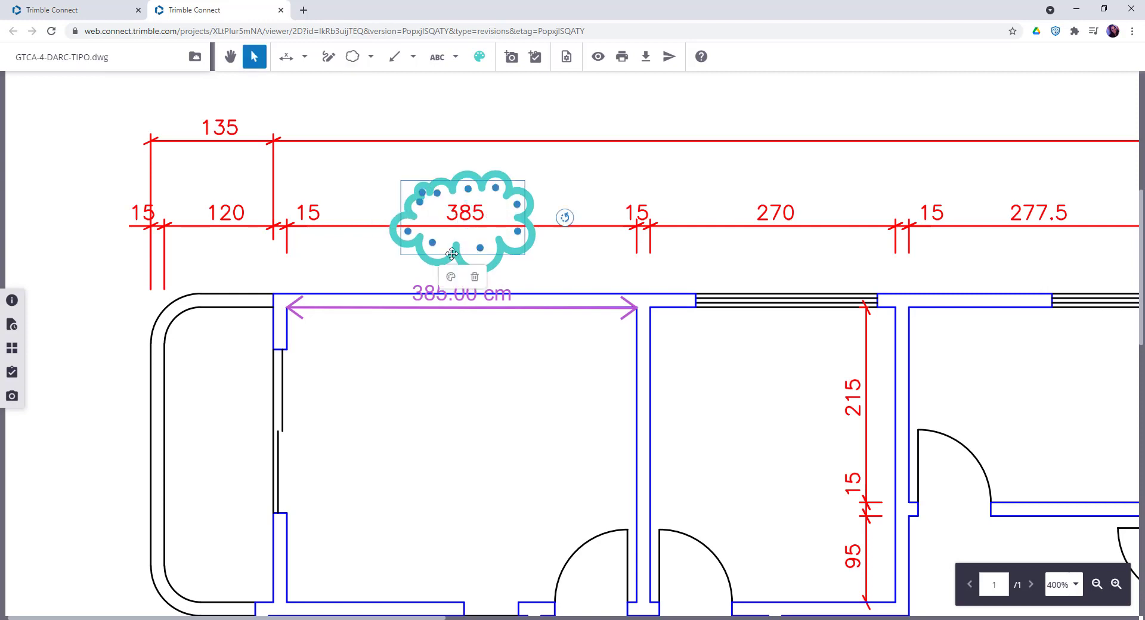
click(453, 276)
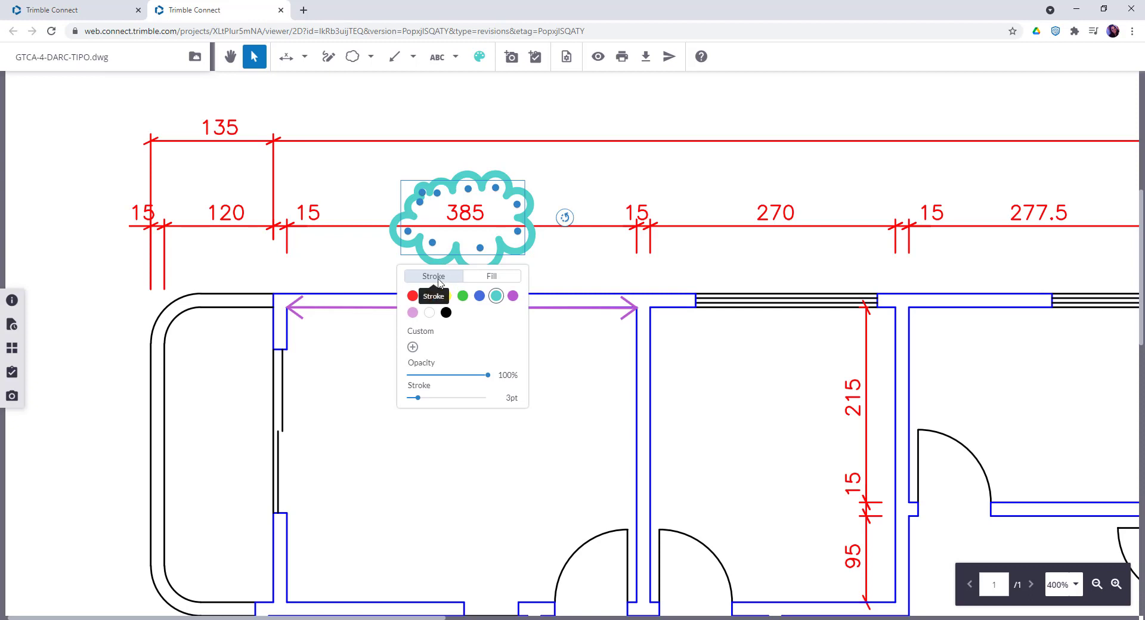
click(493, 278)
click(562, 275)
click(490, 262)
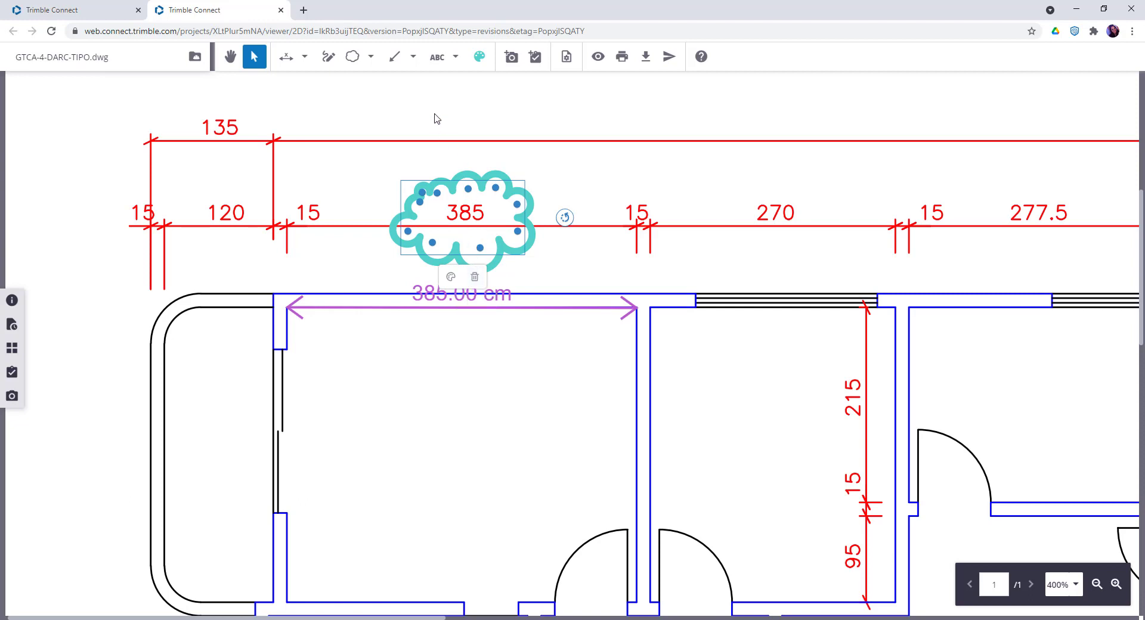
Draw an arrow markup (Seta) from the cloud's upper-right edge diagonally up and outward, ending above the 135 dimension line's level
click(412, 59)
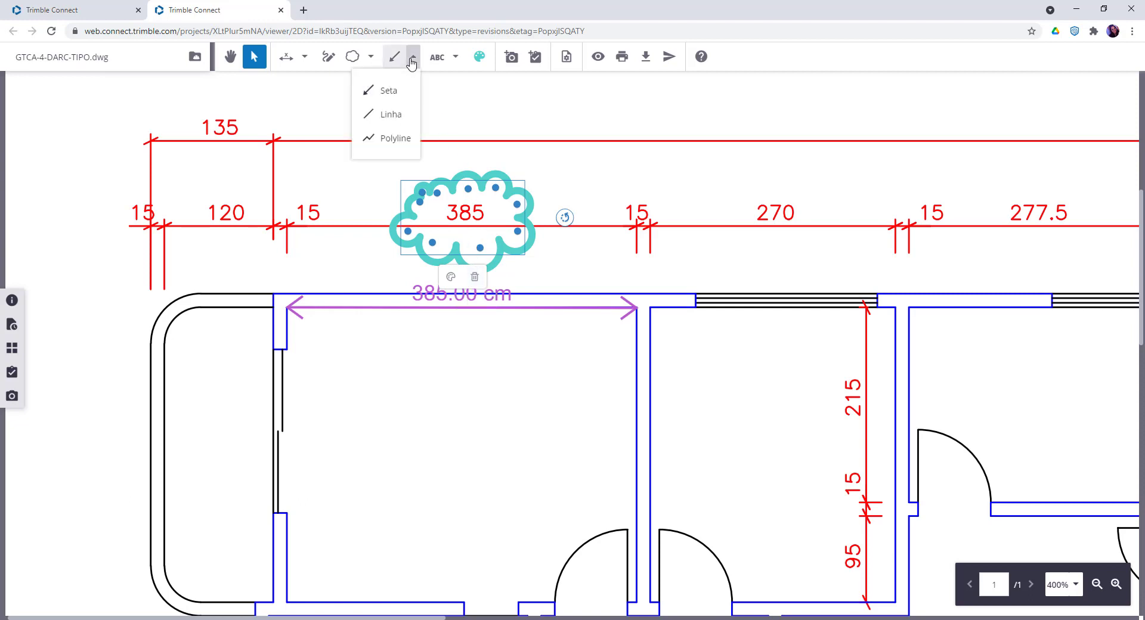
click(389, 91)
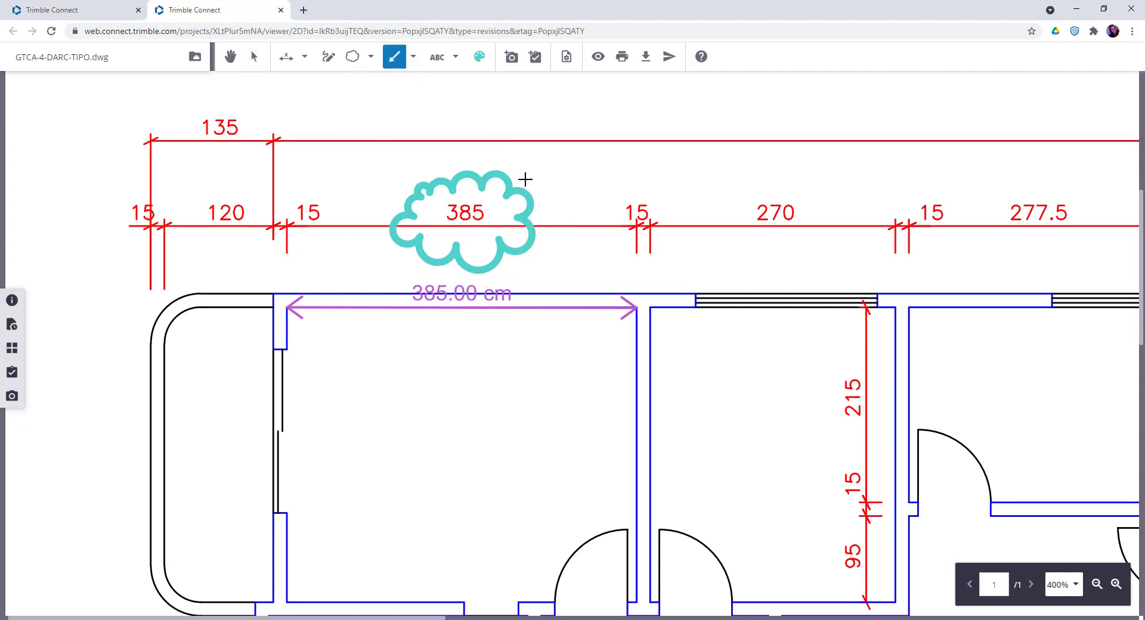
drag(527, 179, 626, 123)
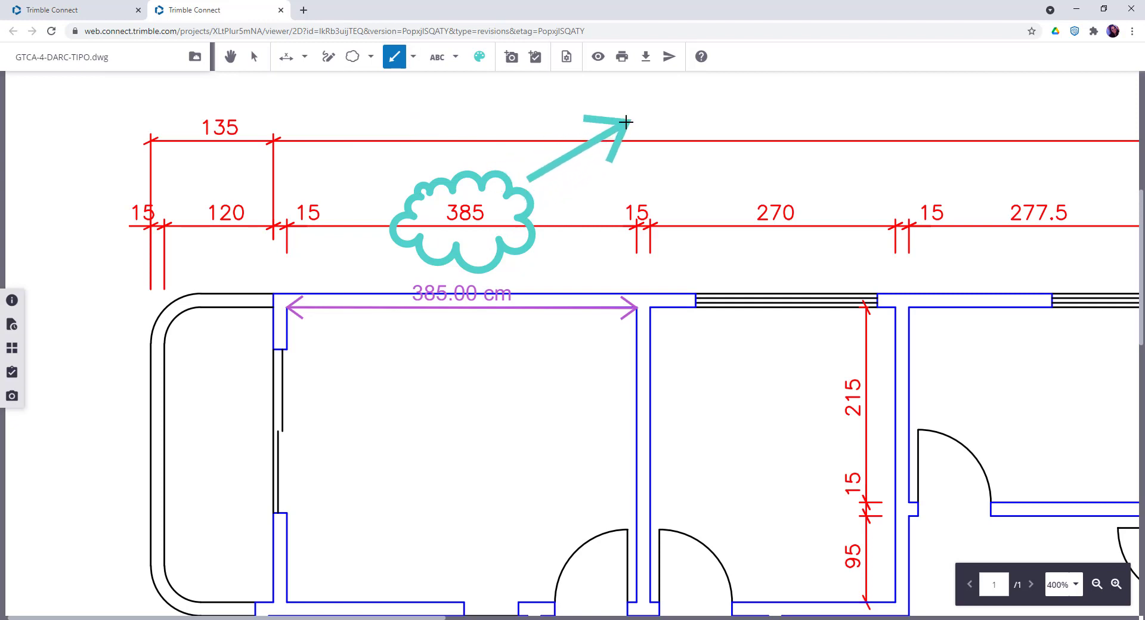
Rotate the arrow markup about half a turn so that its head points at the cloud
click(622, 131)
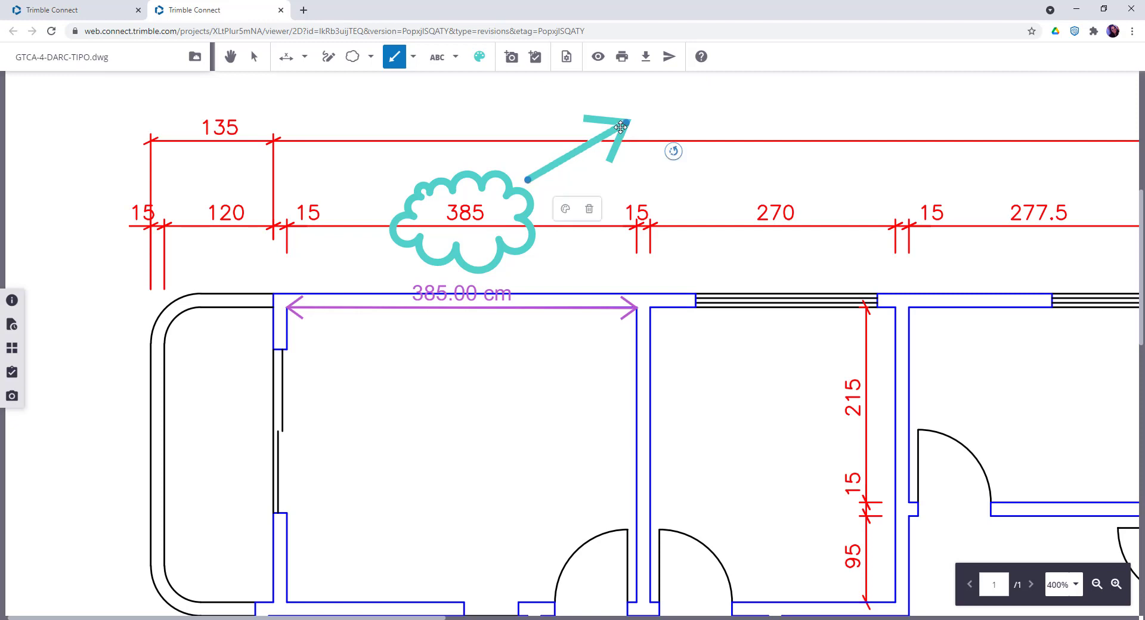
click(565, 208)
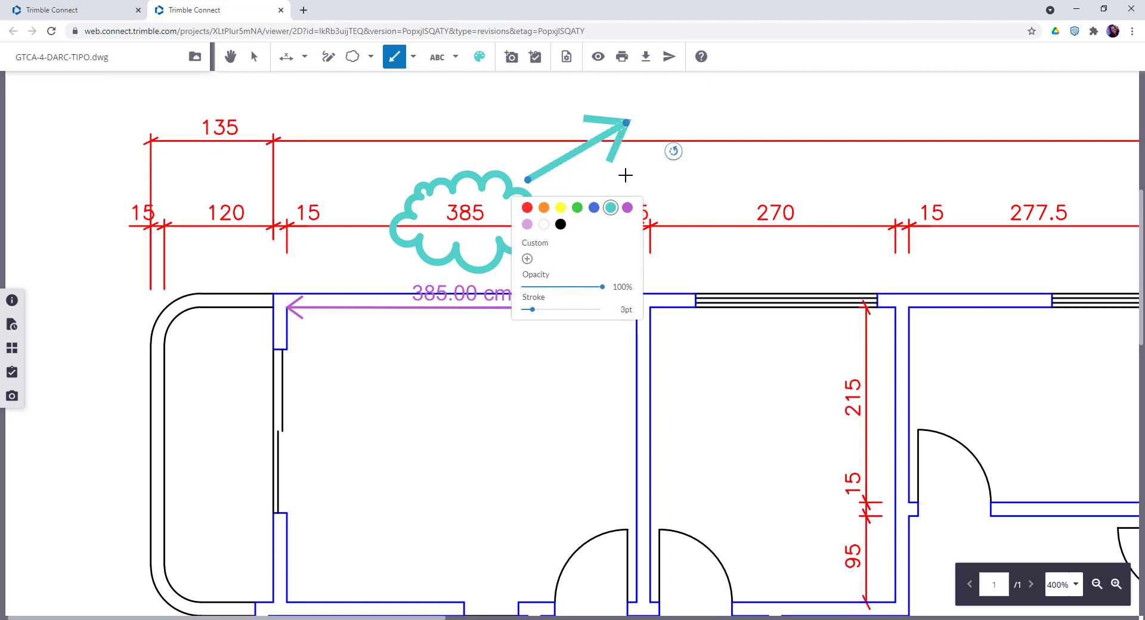
click(673, 149)
drag(673, 151, 481, 163)
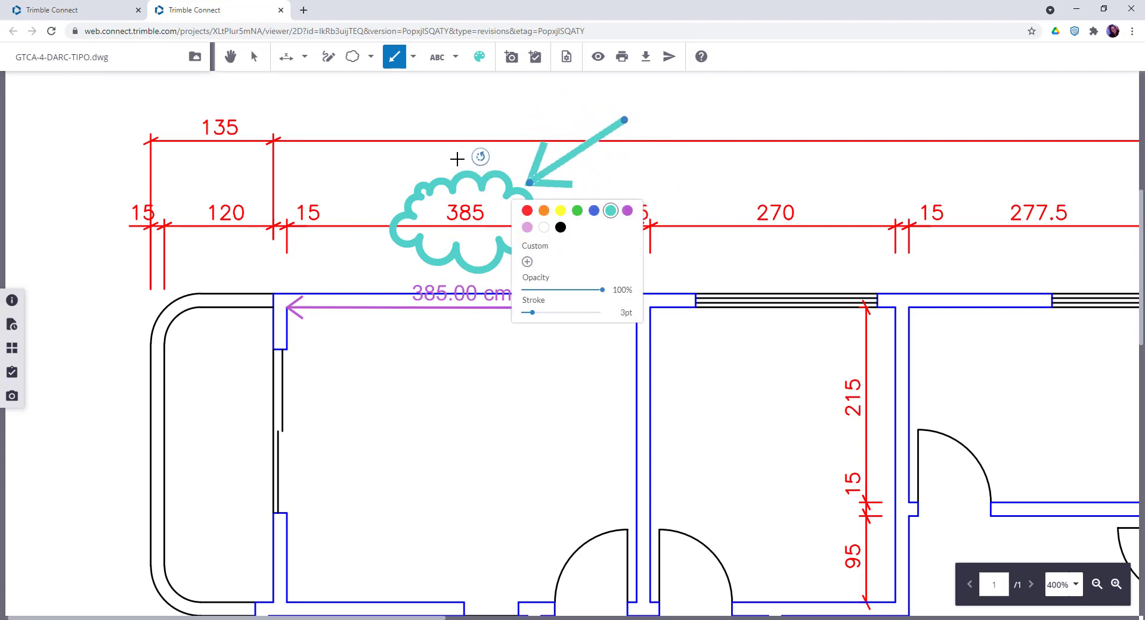
click(657, 179)
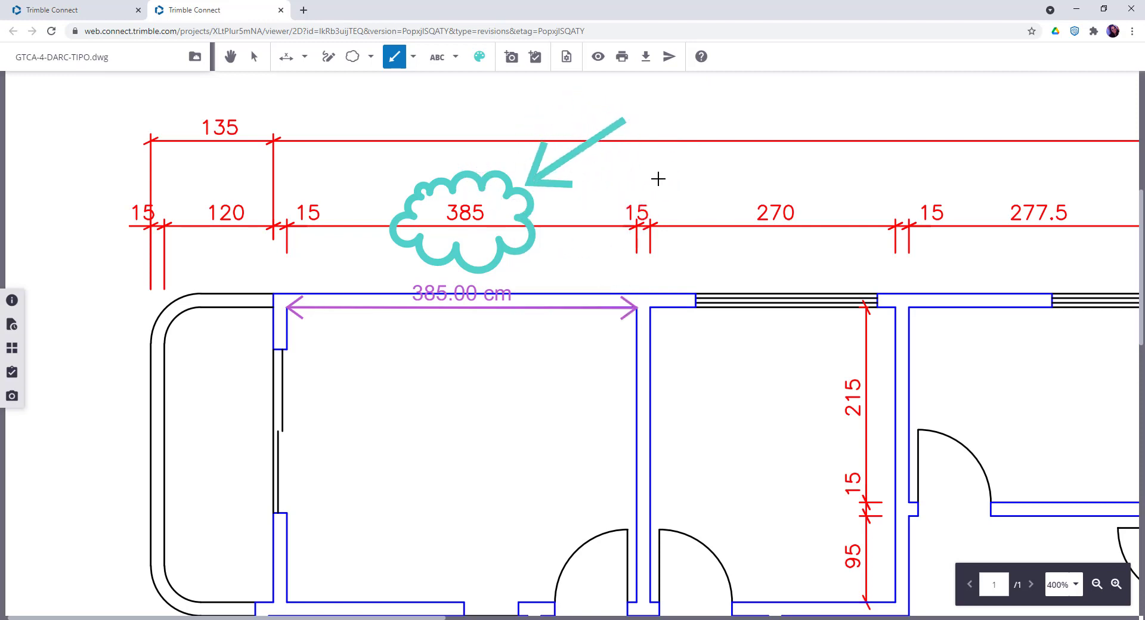
Add a FreeText note reading "Conferir Medidas" beside the arrow's tail
click(455, 58)
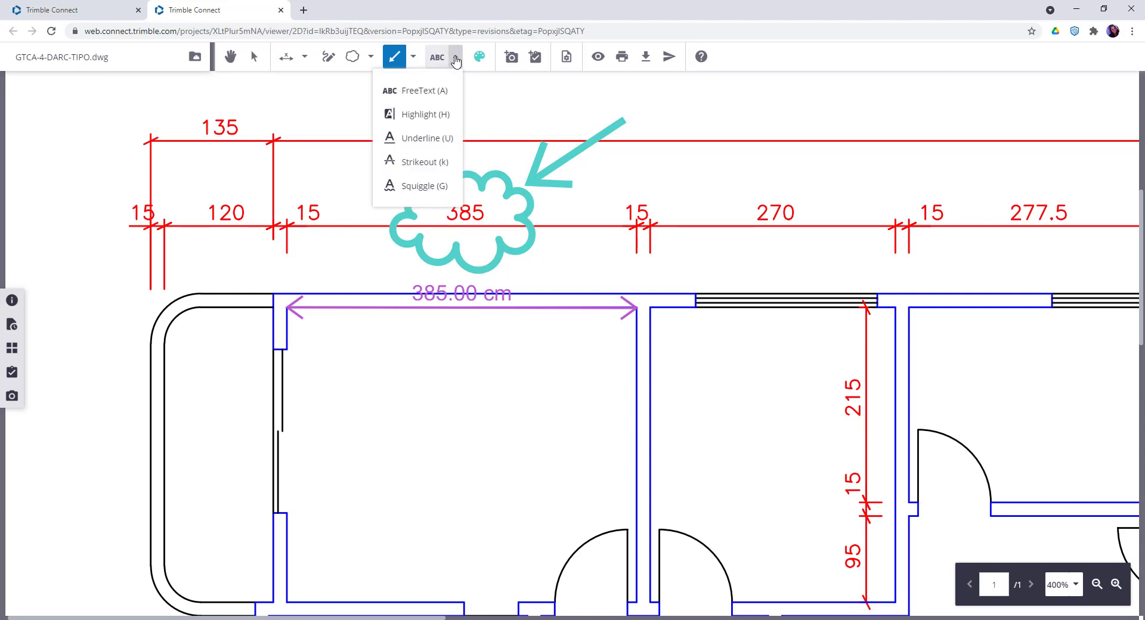
click(421, 93)
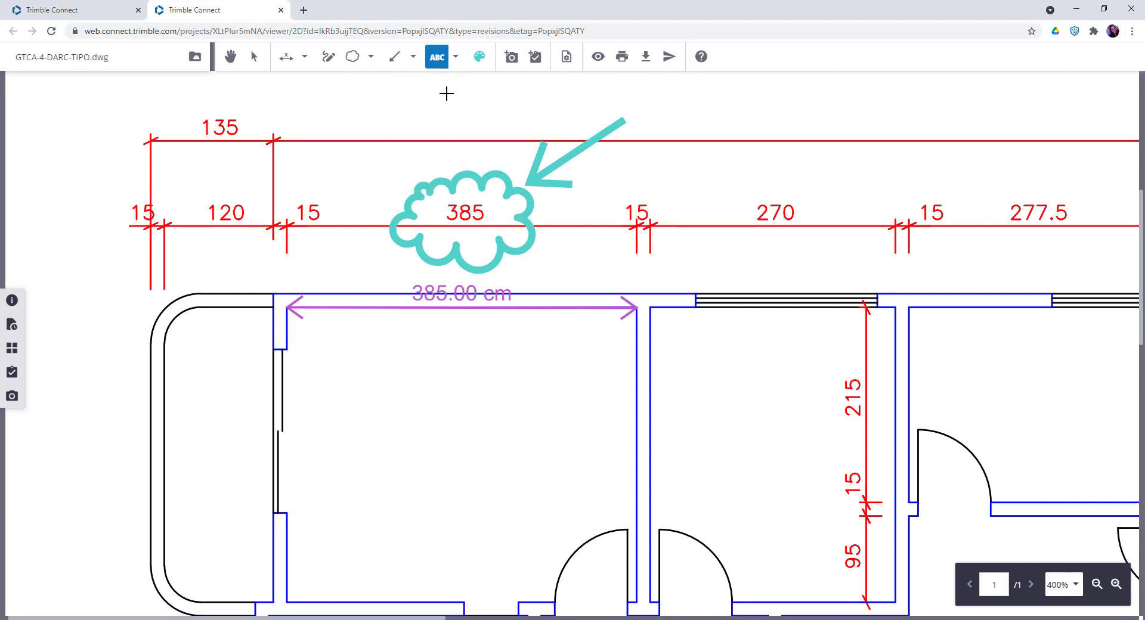
click(647, 112)
text(Conferir)
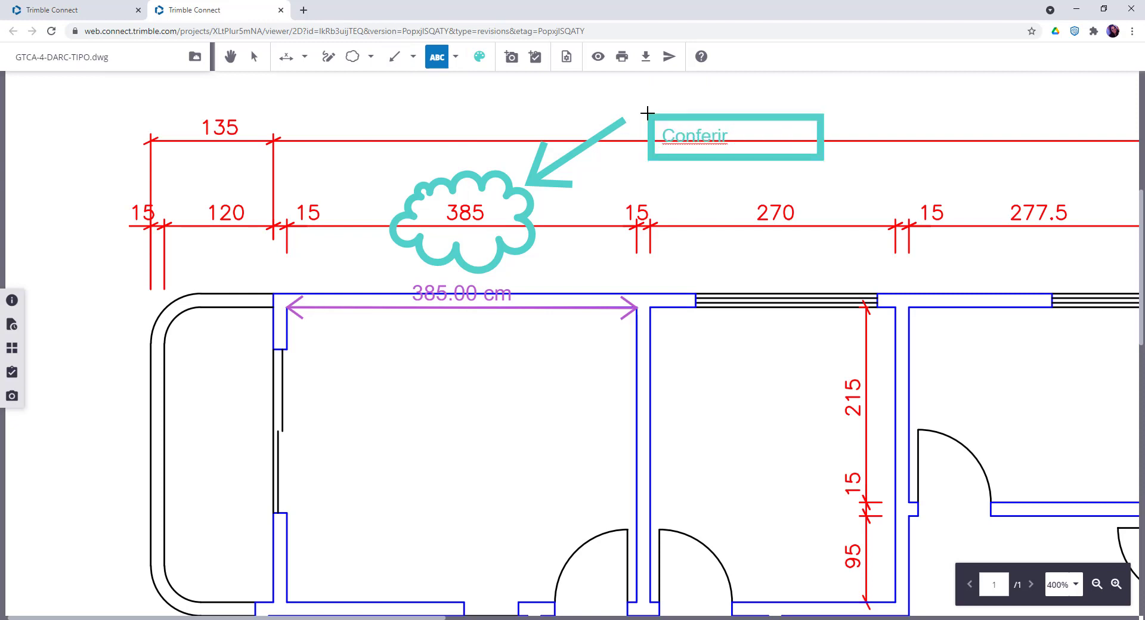
text( Medidas)
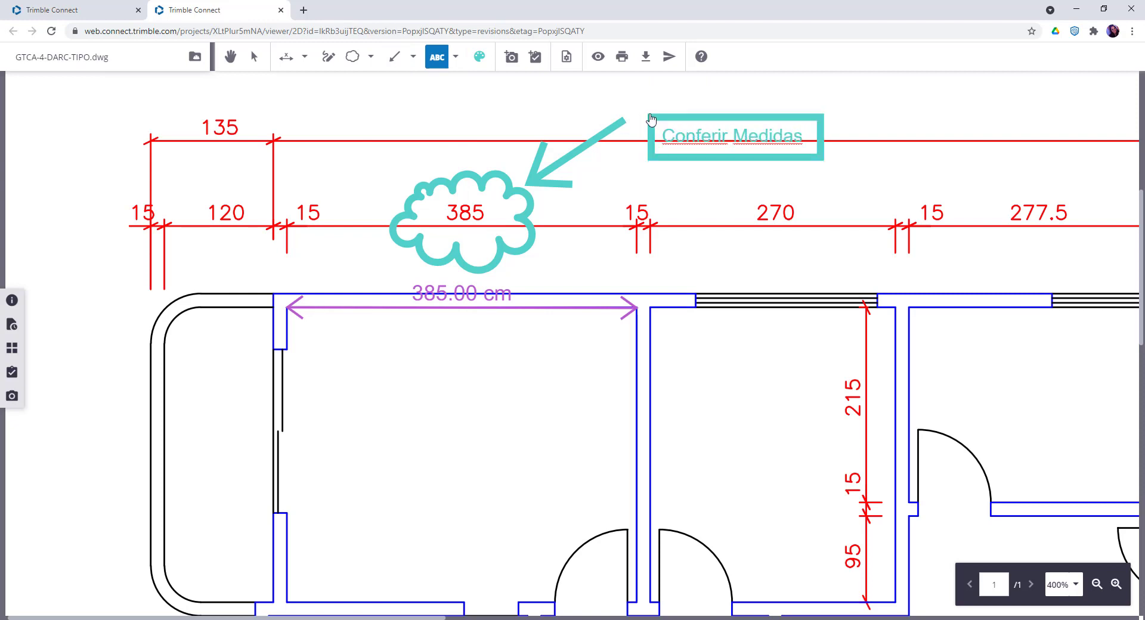
Examine the text, stroke and fill style options of the "Conferir Medidas" note
click(655, 122)
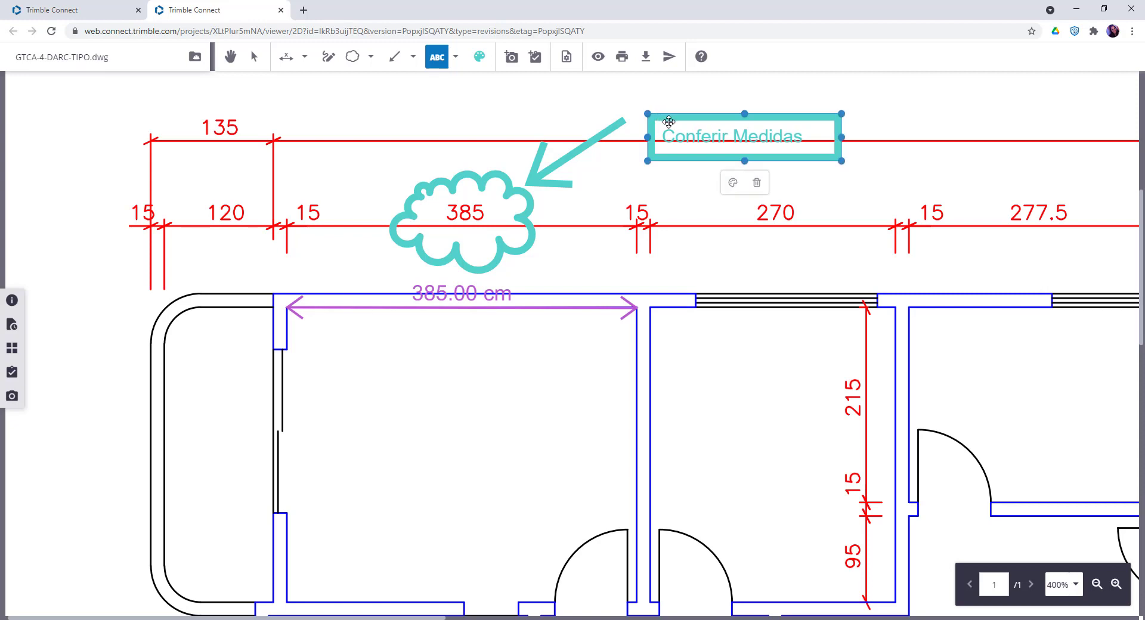
click(731, 184)
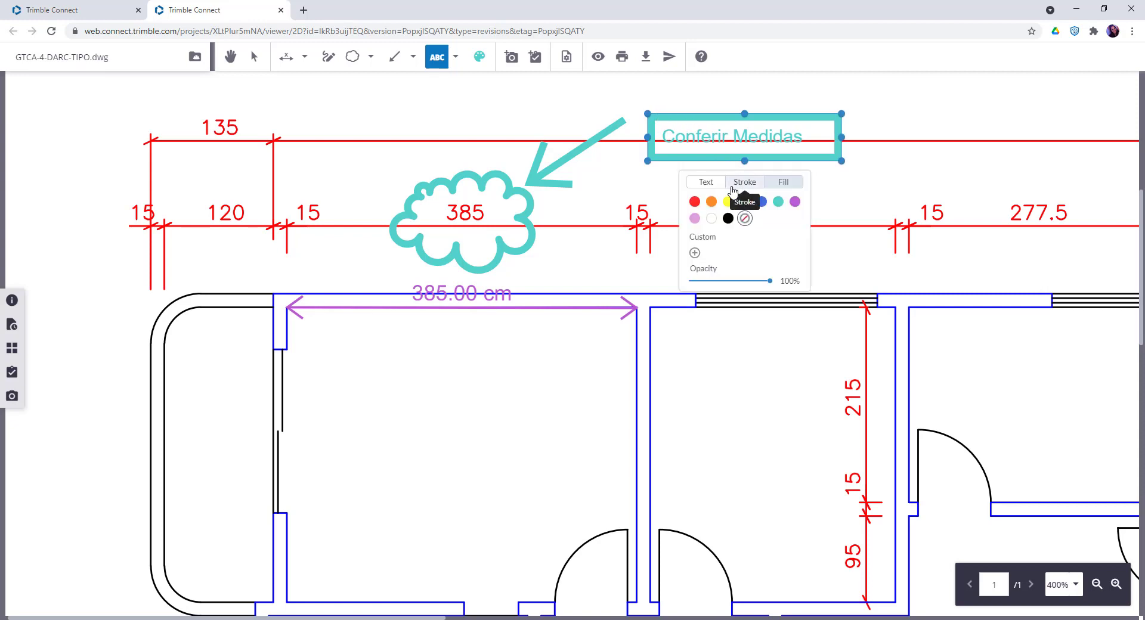
click(709, 190)
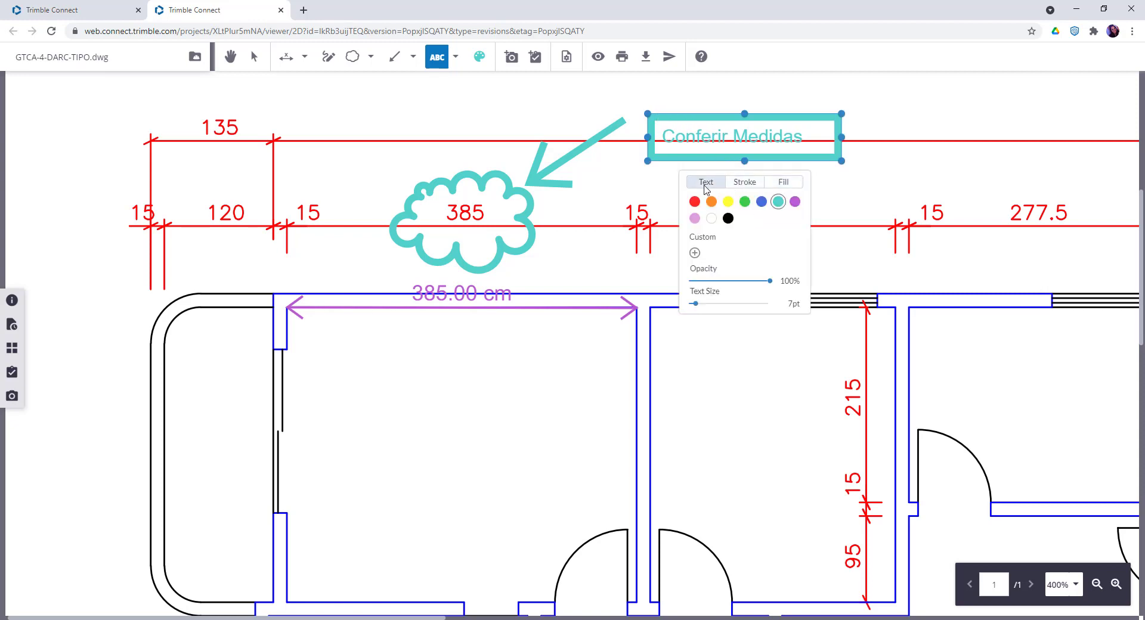
click(743, 184)
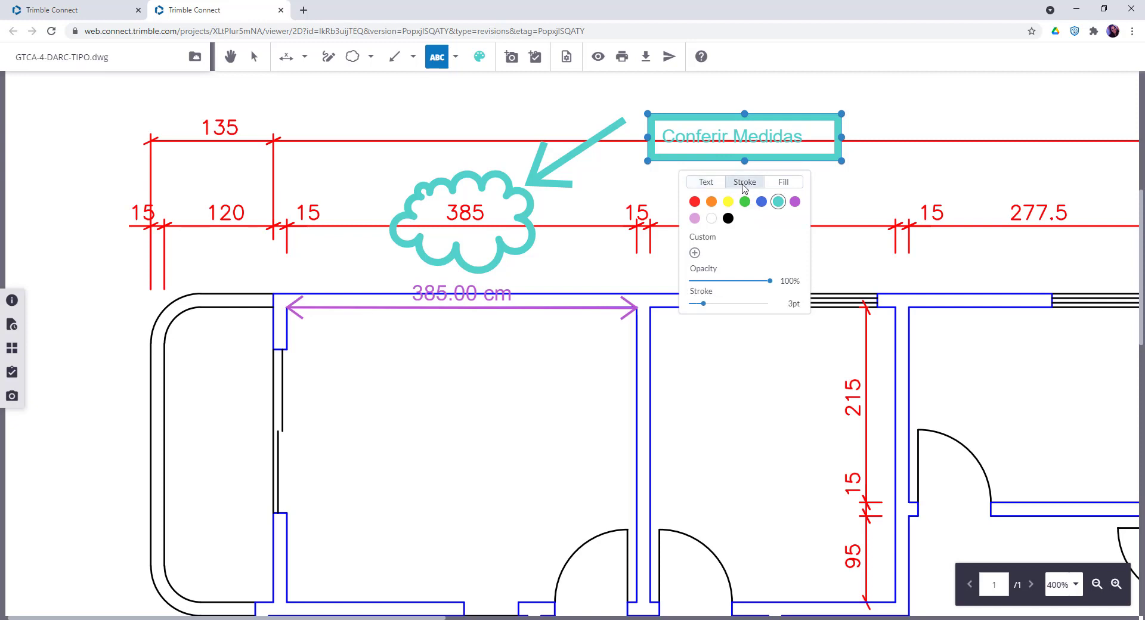
click(784, 184)
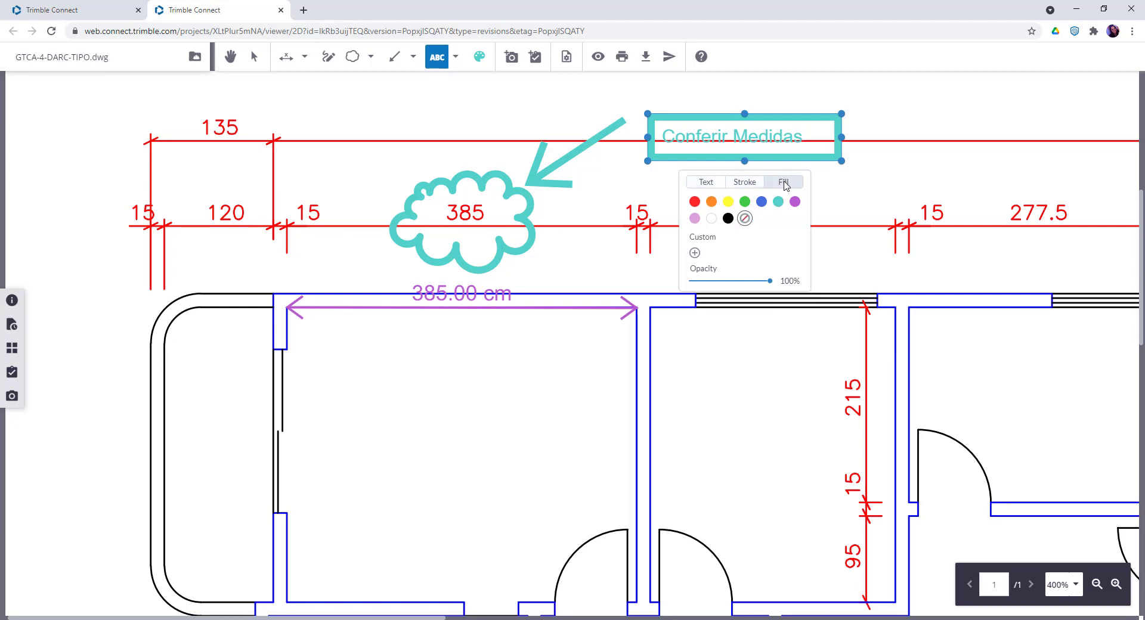
click(852, 183)
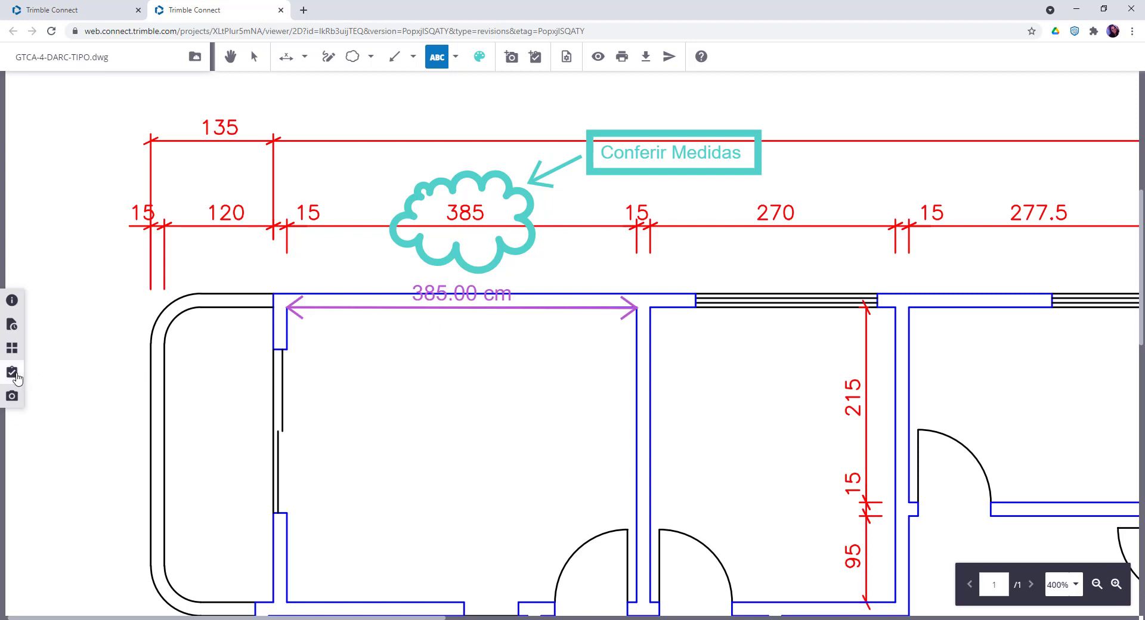
Open the project's task list (Tarefa) and check its filter choices
click(12, 373)
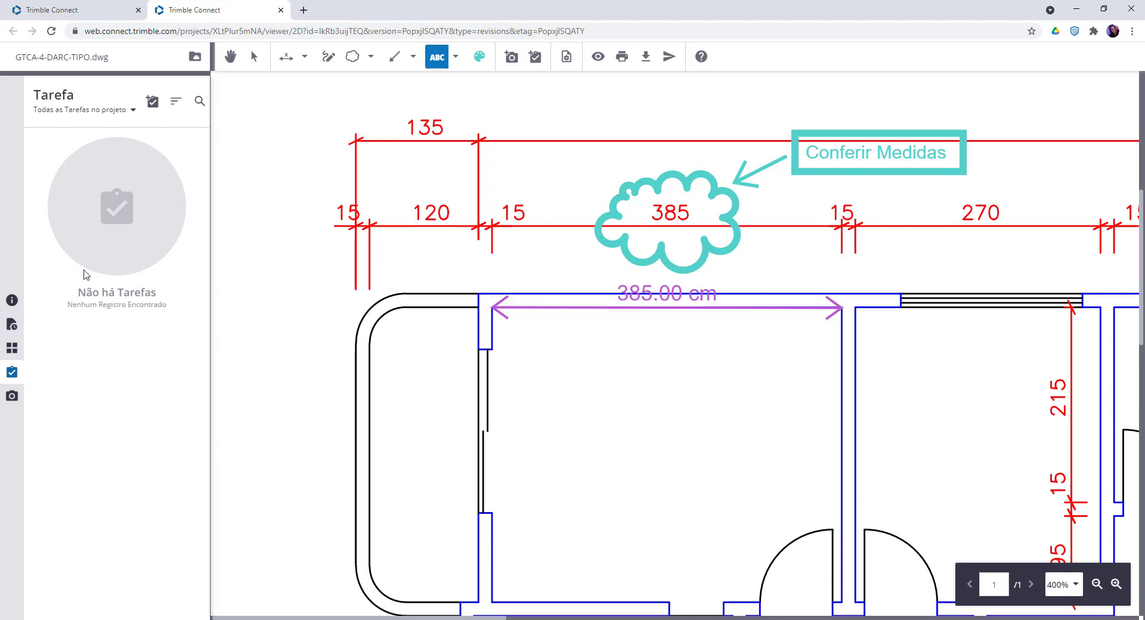
click(133, 113)
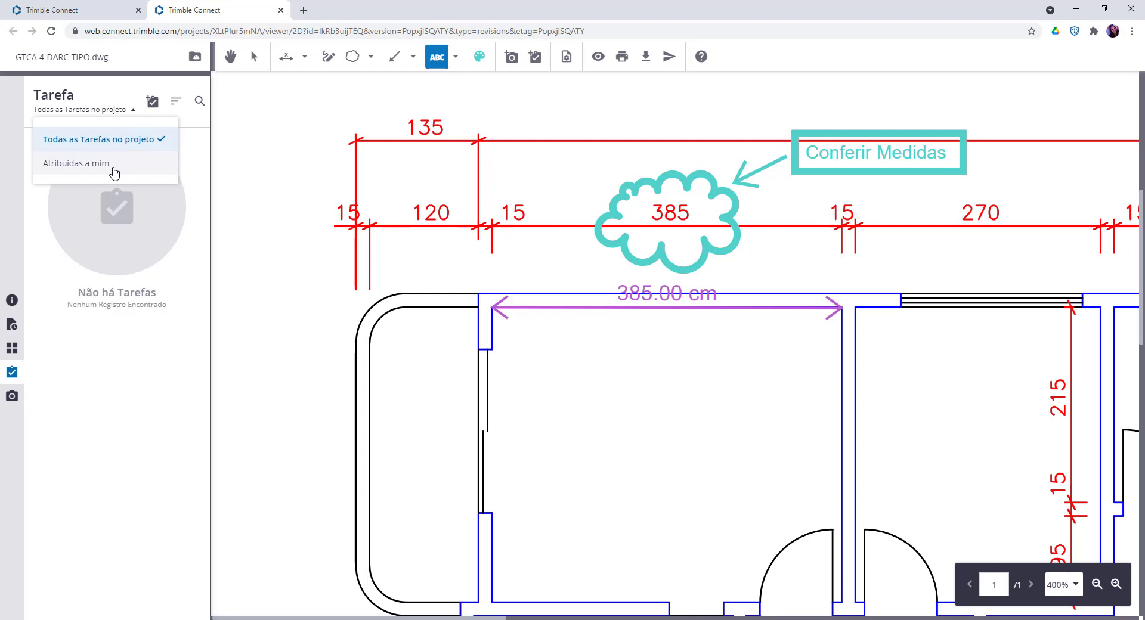
click(135, 113)
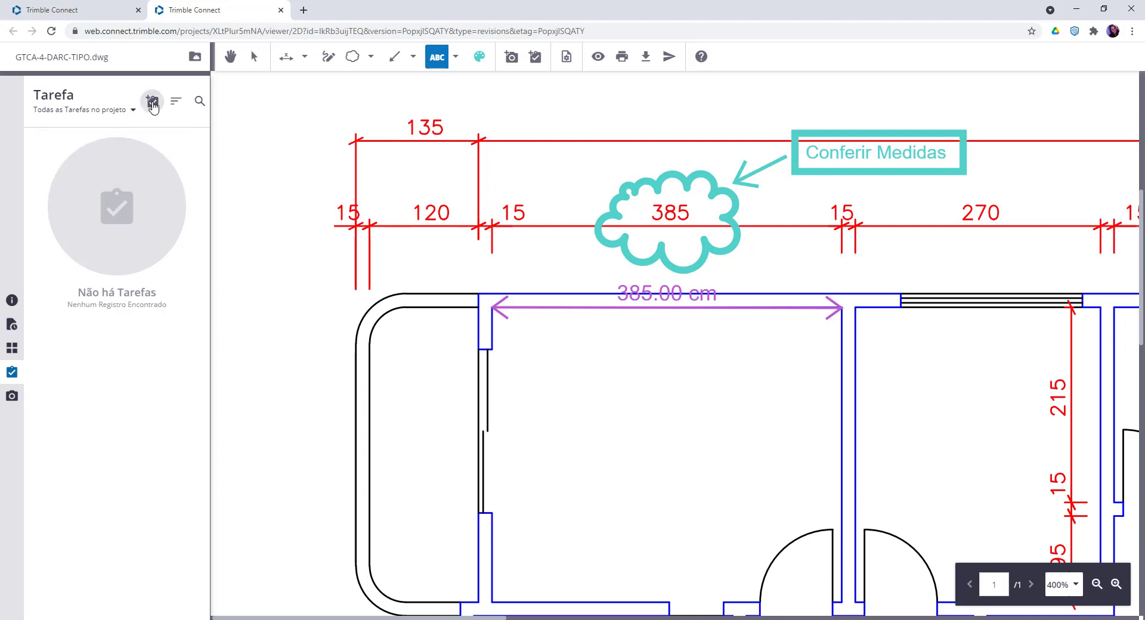
Start a new task titled "Tarefa 1" with the description "Conferir medidas" and share it with a project member
click(152, 101)
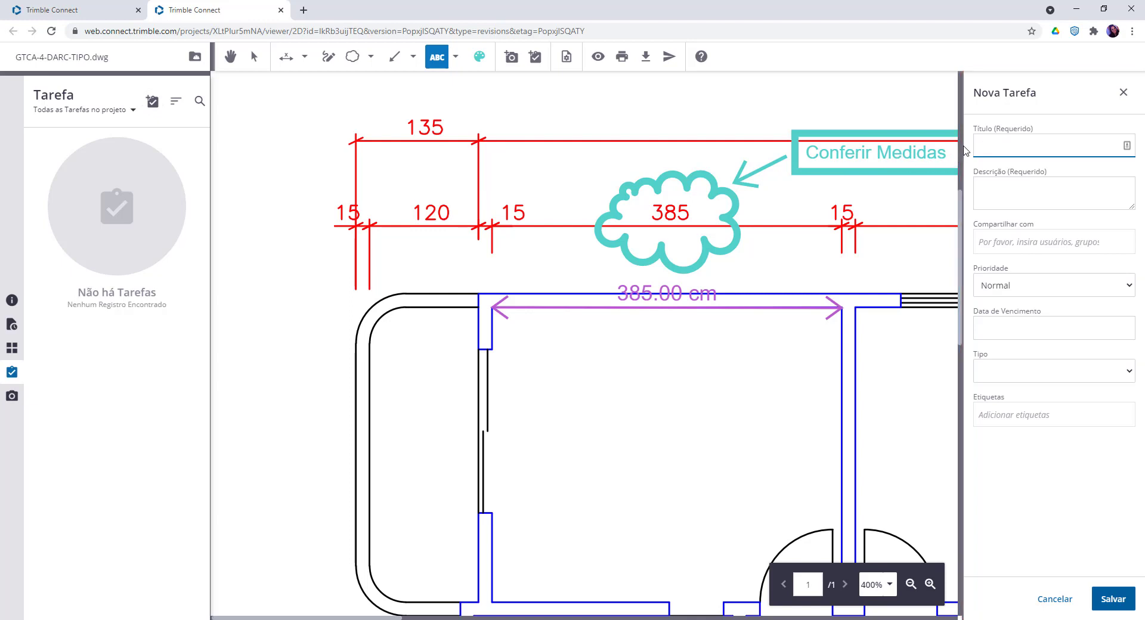
text(Tarefa 1)
key(Tab)
text(Conferir medidas)
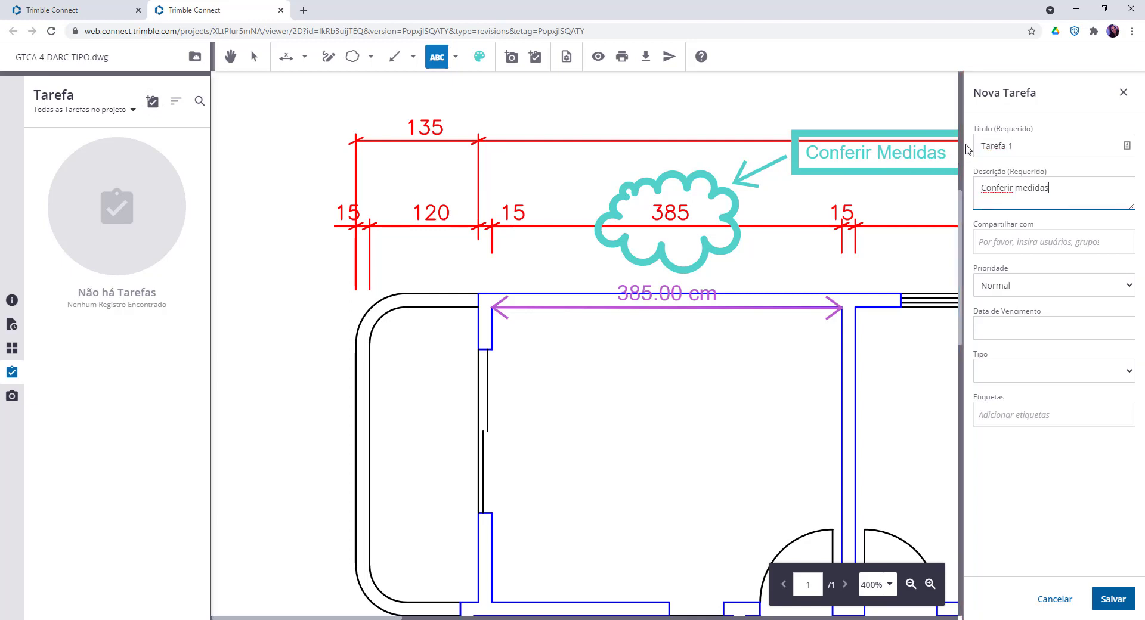
key(Tab)
text(Car)
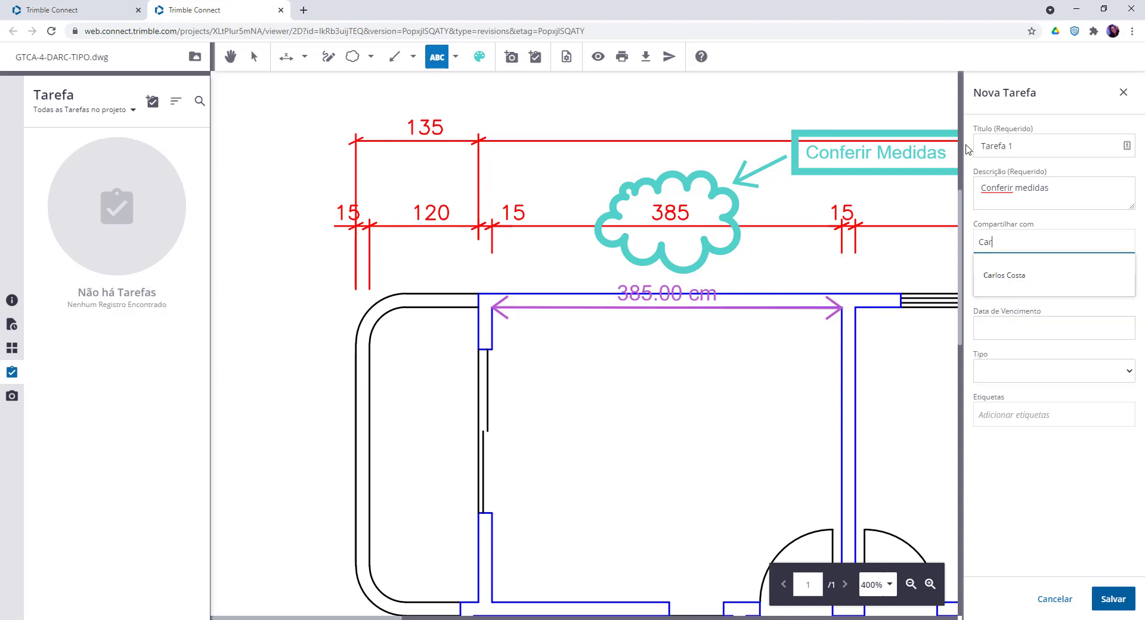
key(Return)
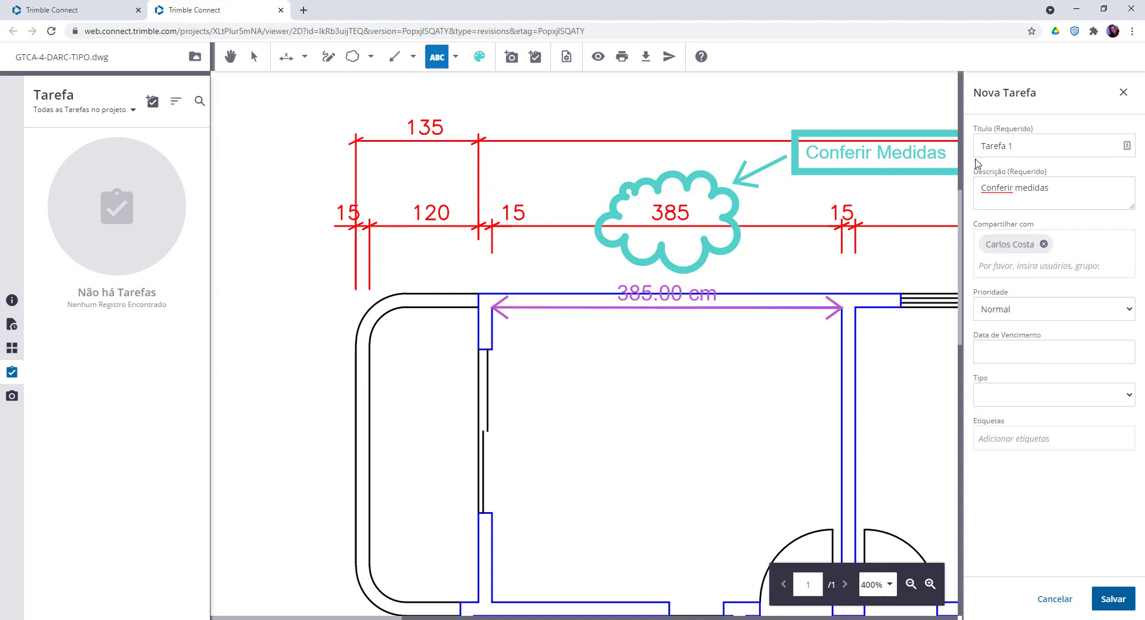
Set the new task's priority to High and its due date to 08/04/2021
click(1124, 312)
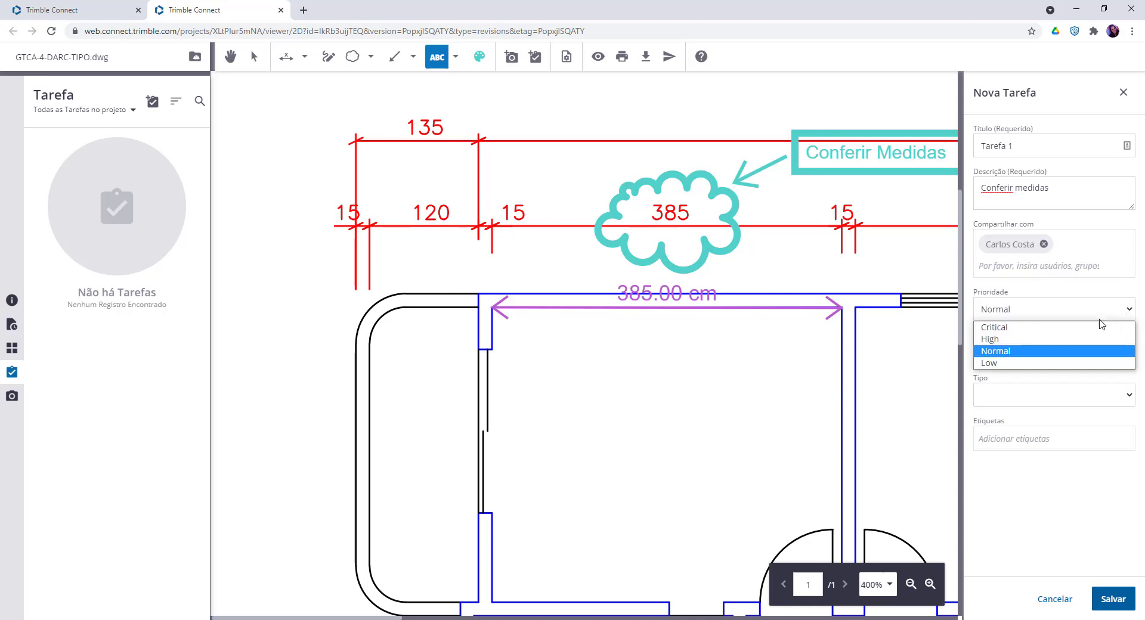
click(1002, 339)
click(1003, 353)
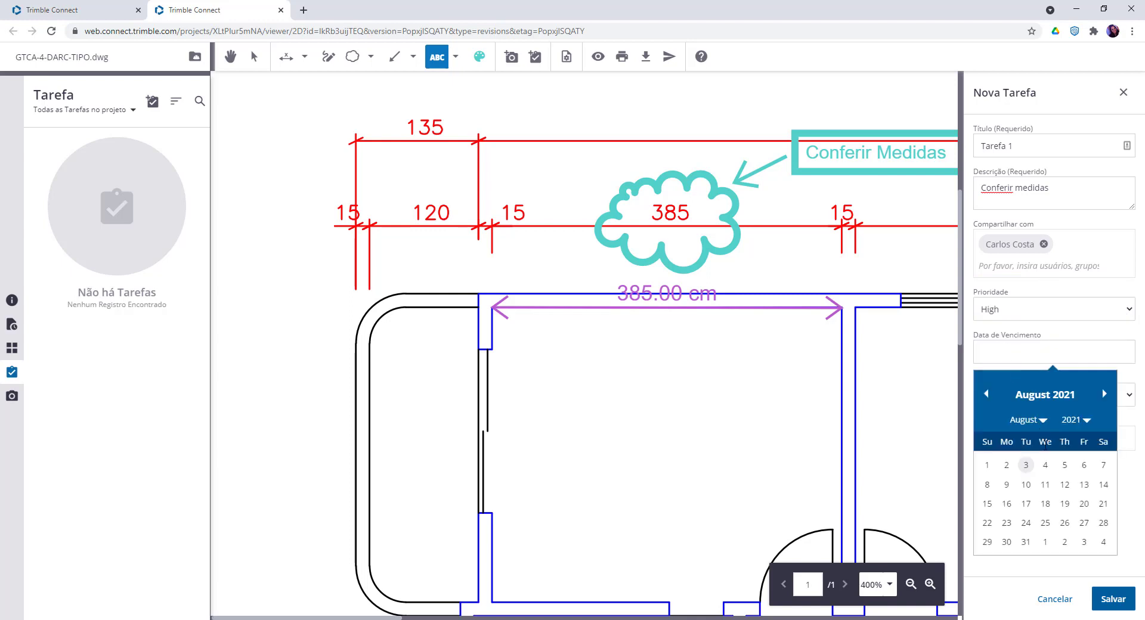
click(1044, 465)
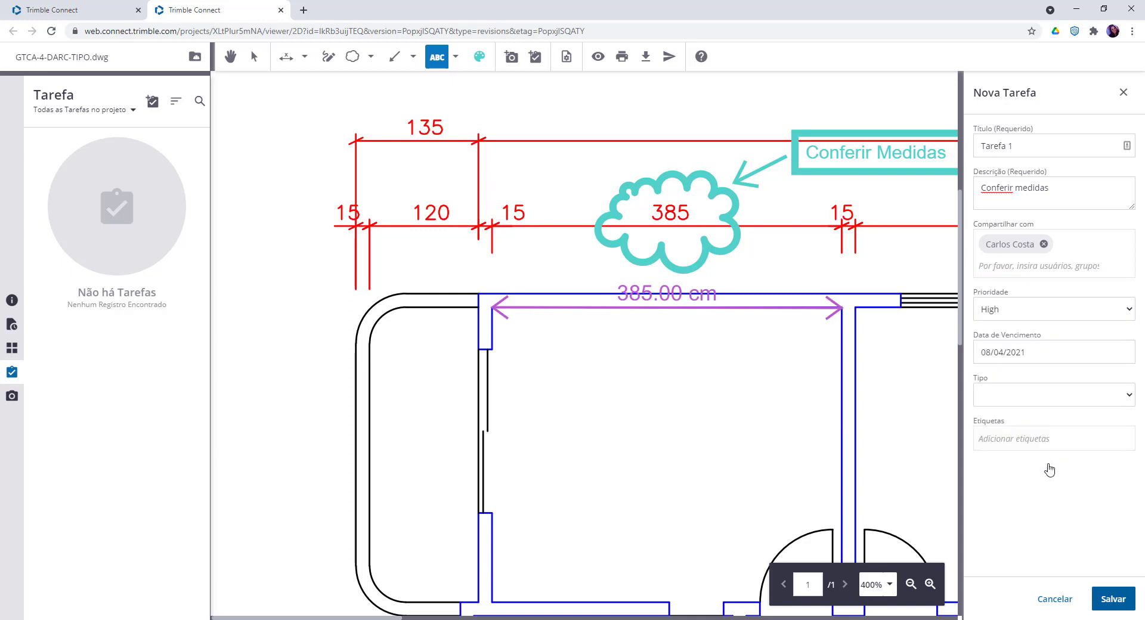
Set the new task's type to Consulta, add the label "Medida" and save the task
click(1129, 407)
click(1019, 485)
click(1013, 440)
text(Medid)
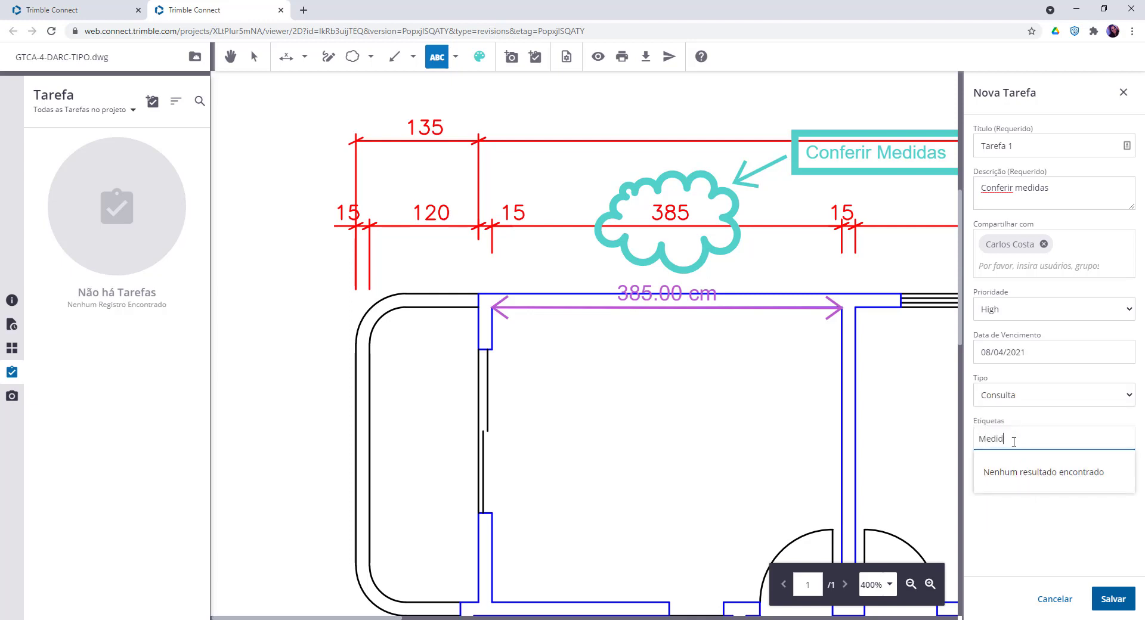
text(a)
key(Return)
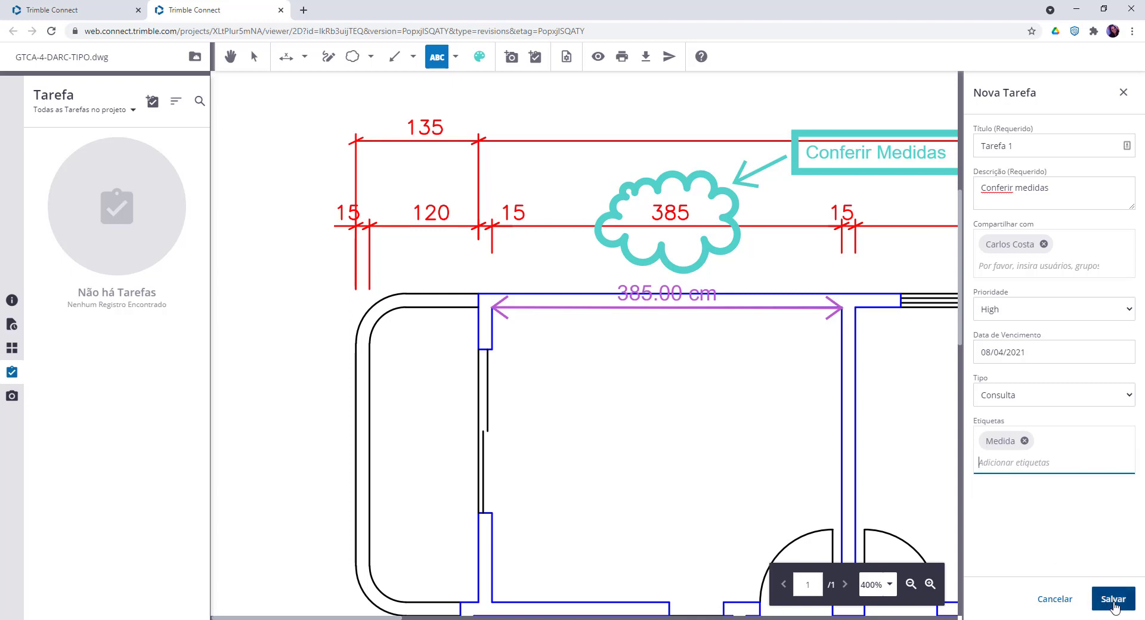
click(1113, 600)
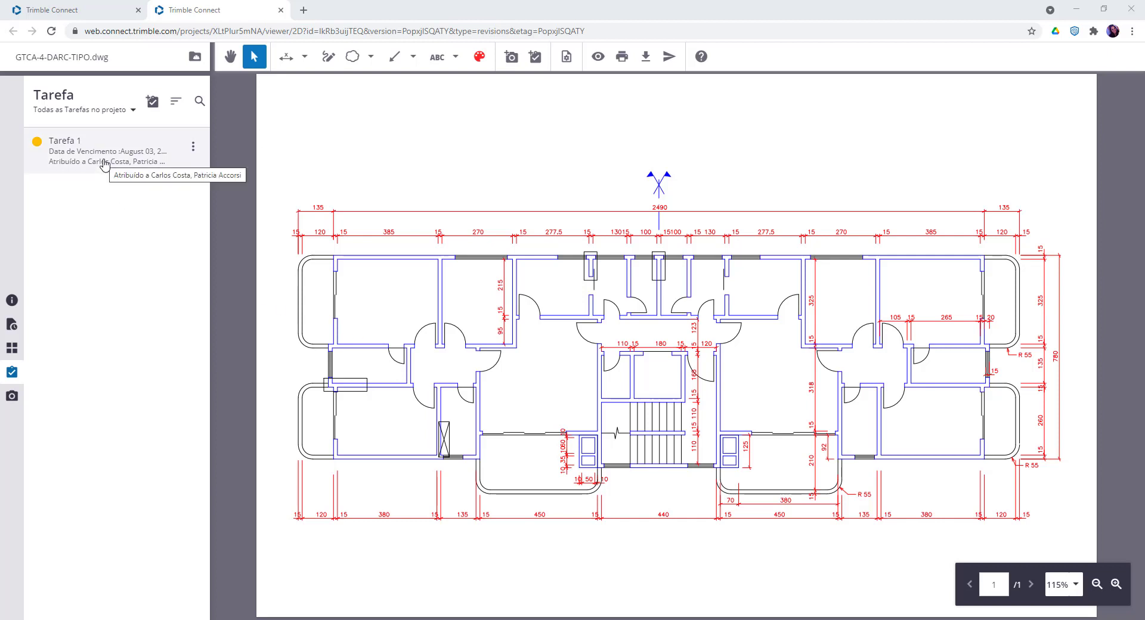
Check the task list's sorting options and open its search by name
click(176, 102)
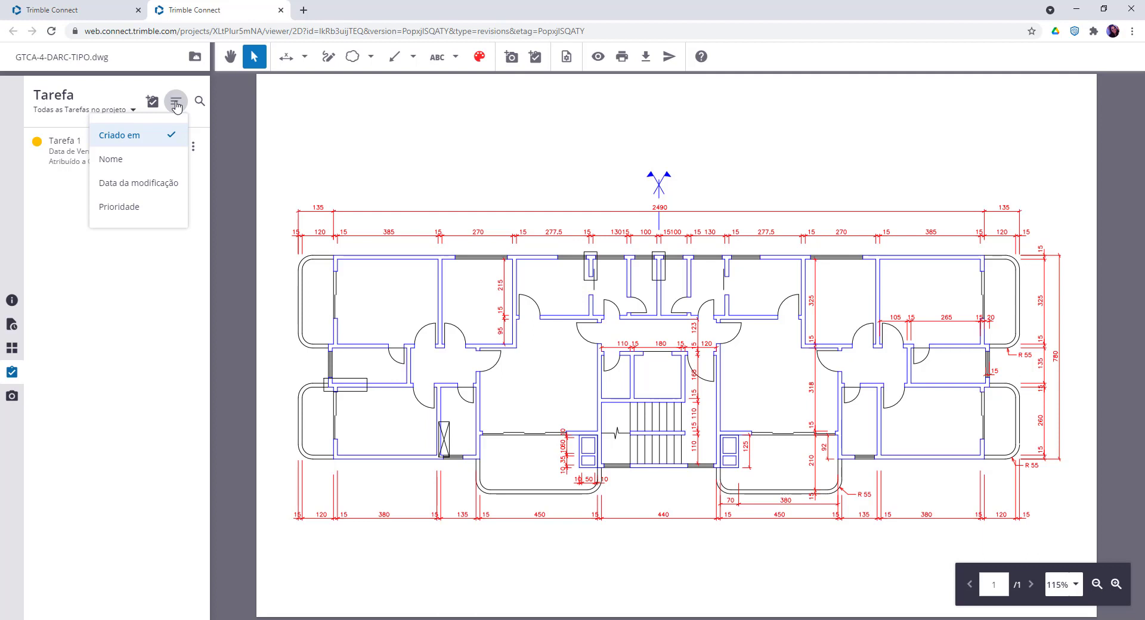
click(199, 102)
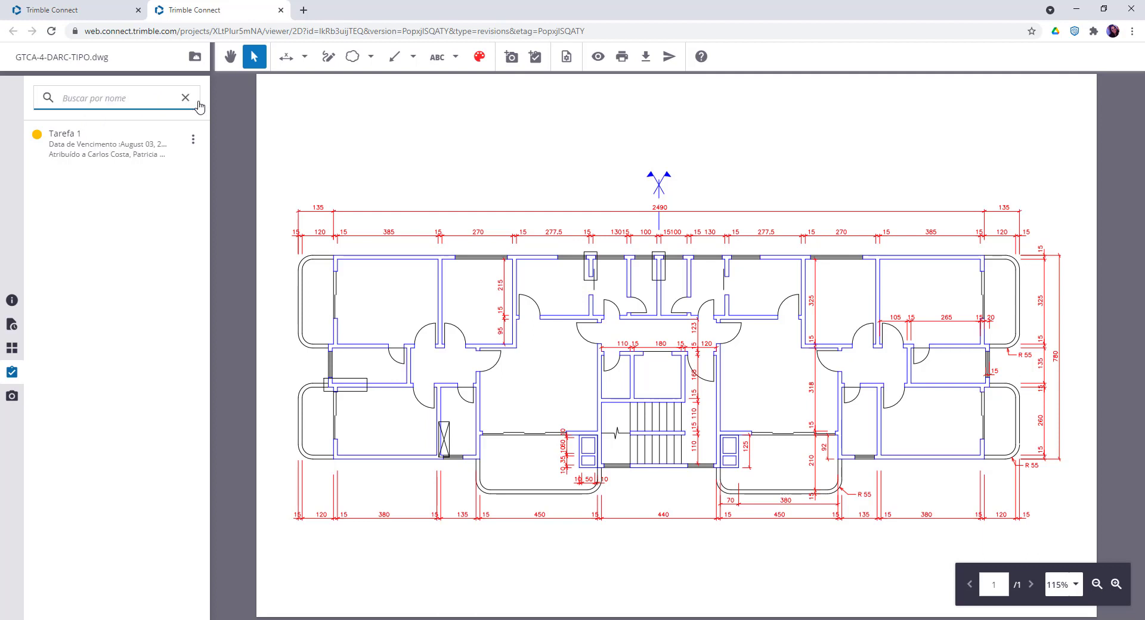
Open "Tarefa 1" and review its linked drawing view, details, attachments and comment box without adding a comment
click(118, 156)
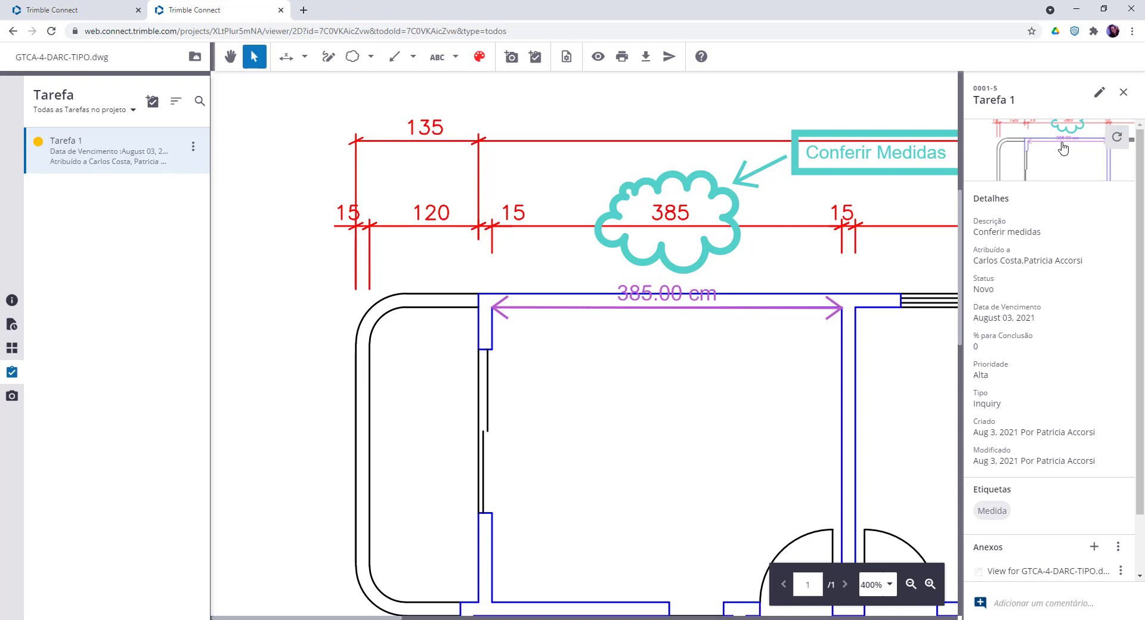
scroll(1063, 148, down, 2)
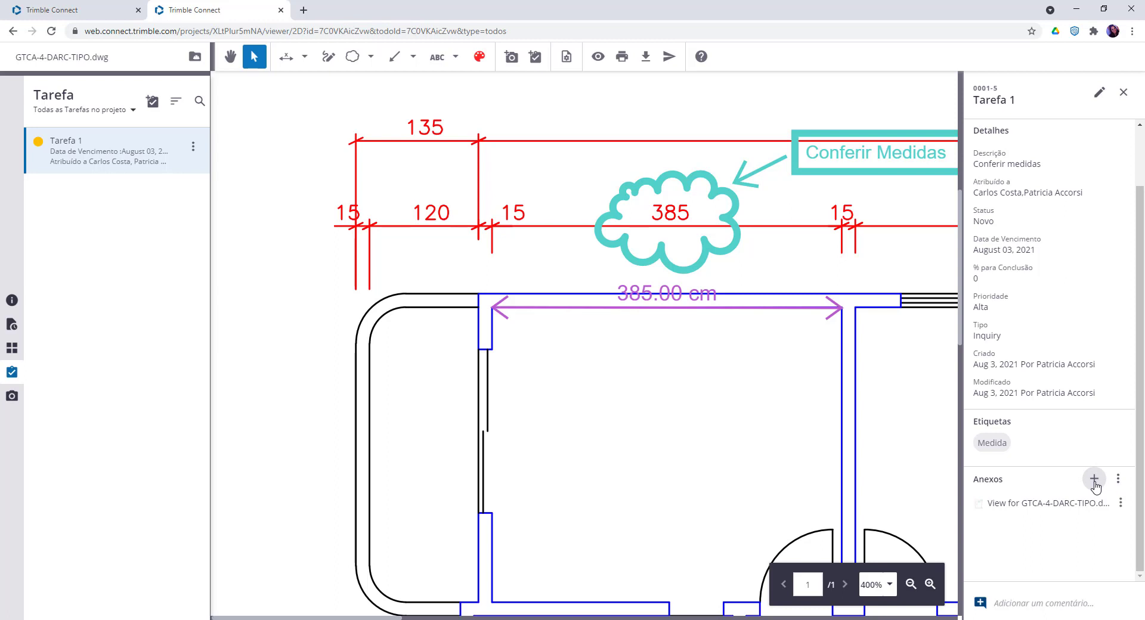
click(1045, 604)
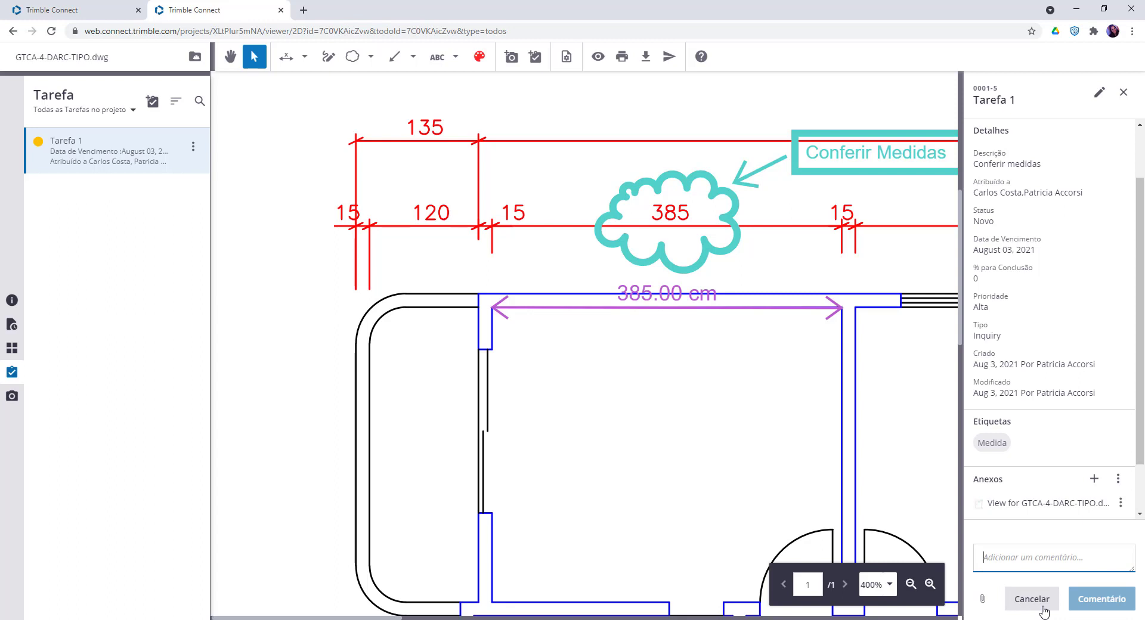
click(1036, 607)
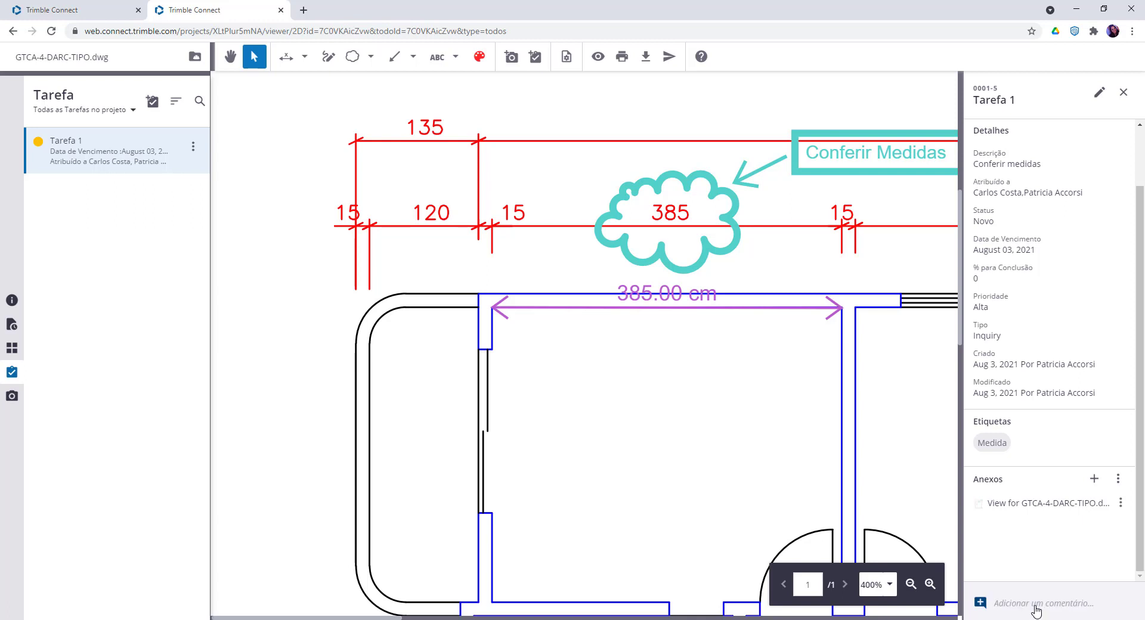
Edit "Tarefa 1", set its status to Concluído and save the change
click(1099, 96)
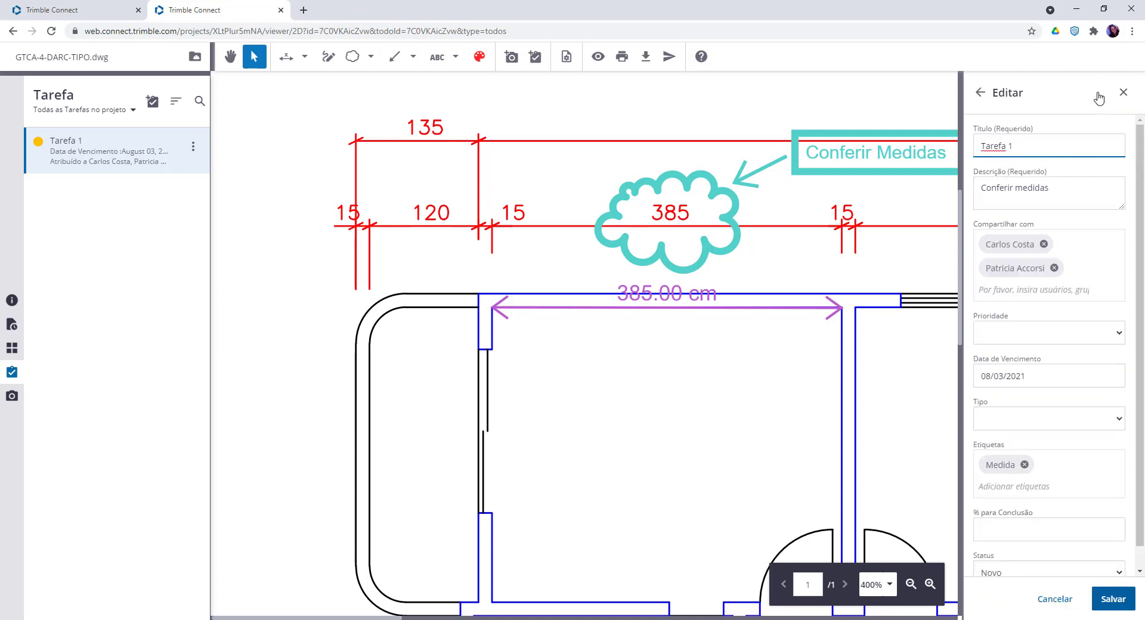
scroll(1067, 391, down, 1)
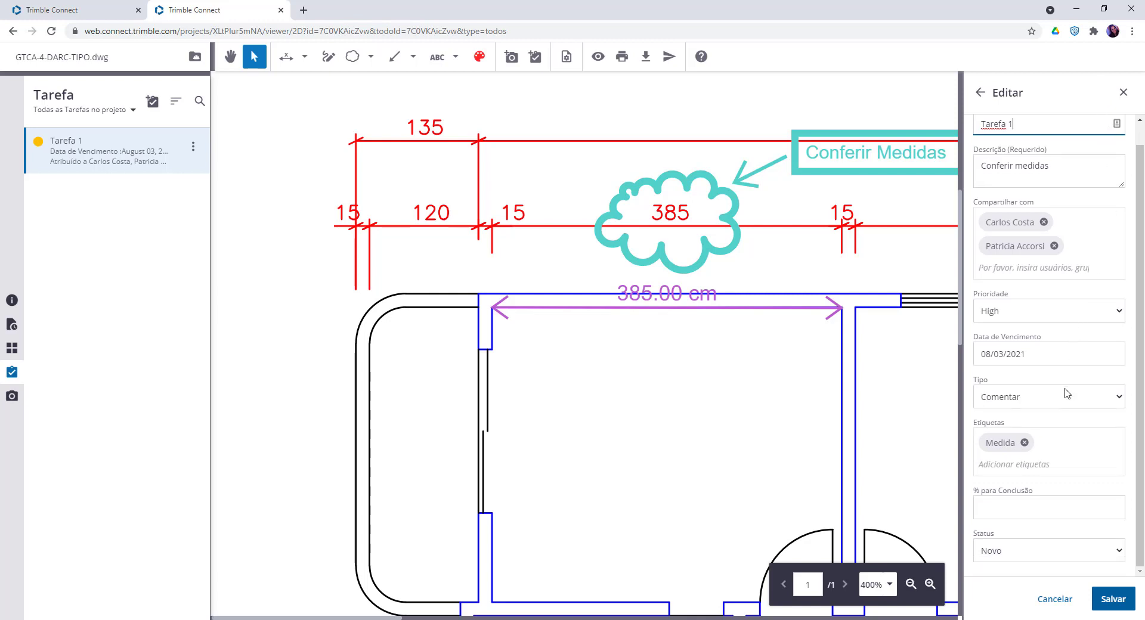
click(1119, 552)
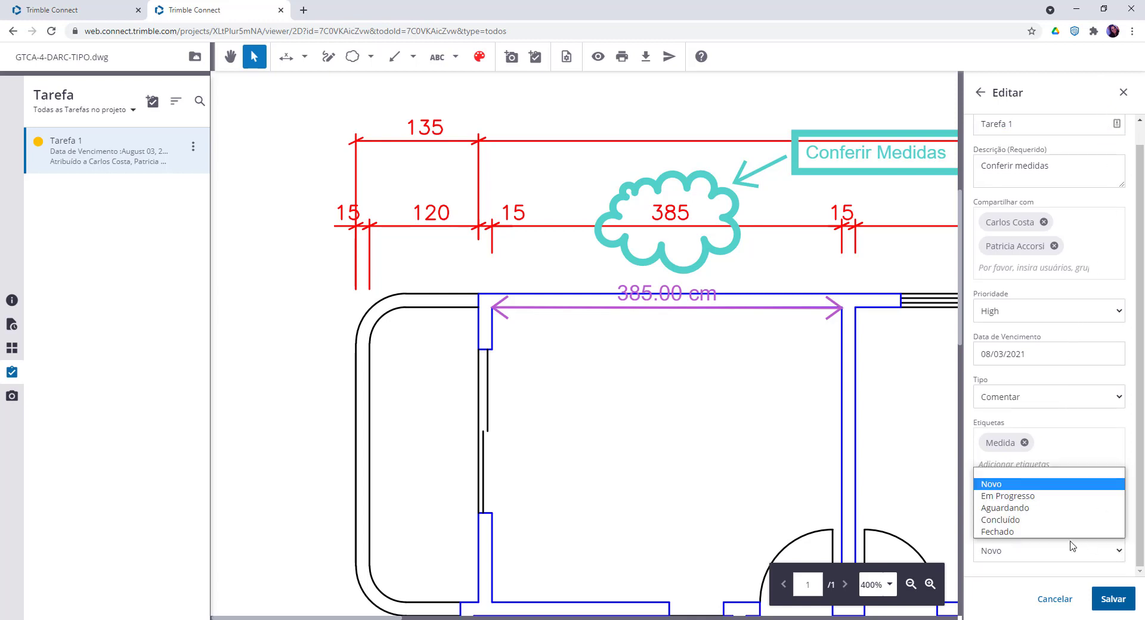
click(1034, 525)
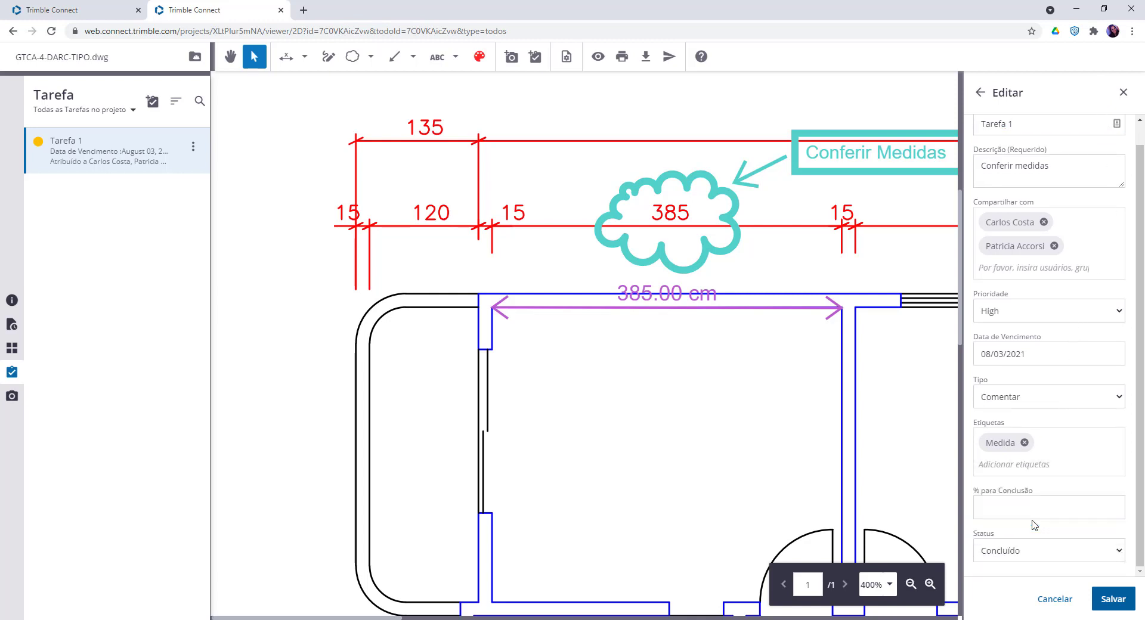
click(1110, 600)
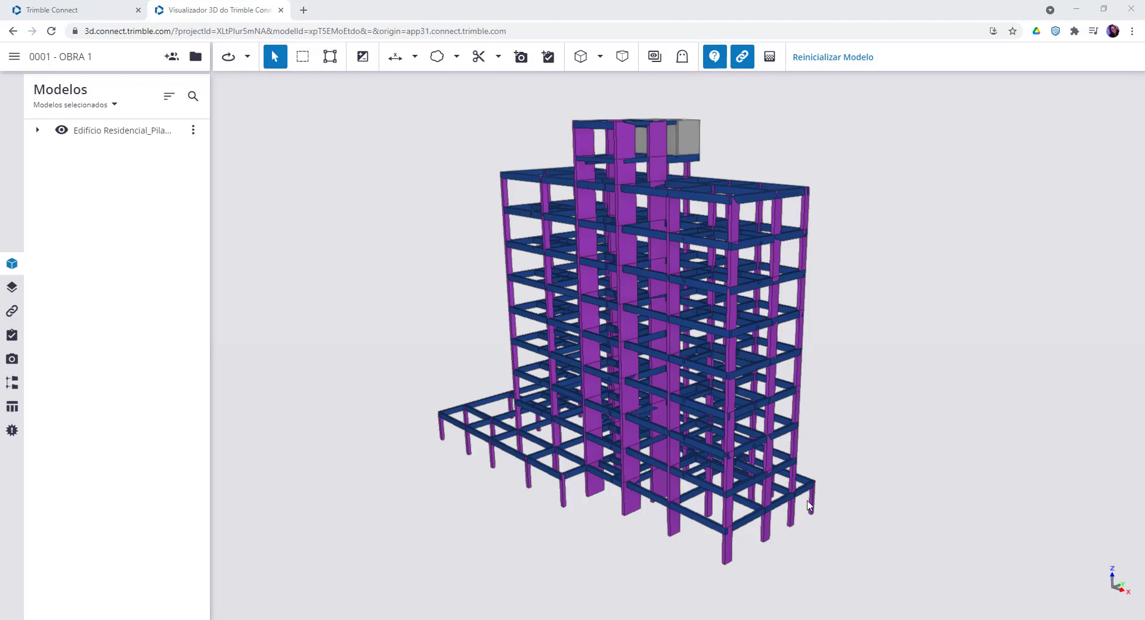
Measure the distance between the beam's top edge and the adjoining column's vertical edge in the 3D model
scroll(816, 486, up, 8)
scroll(787, 591, up, 3)
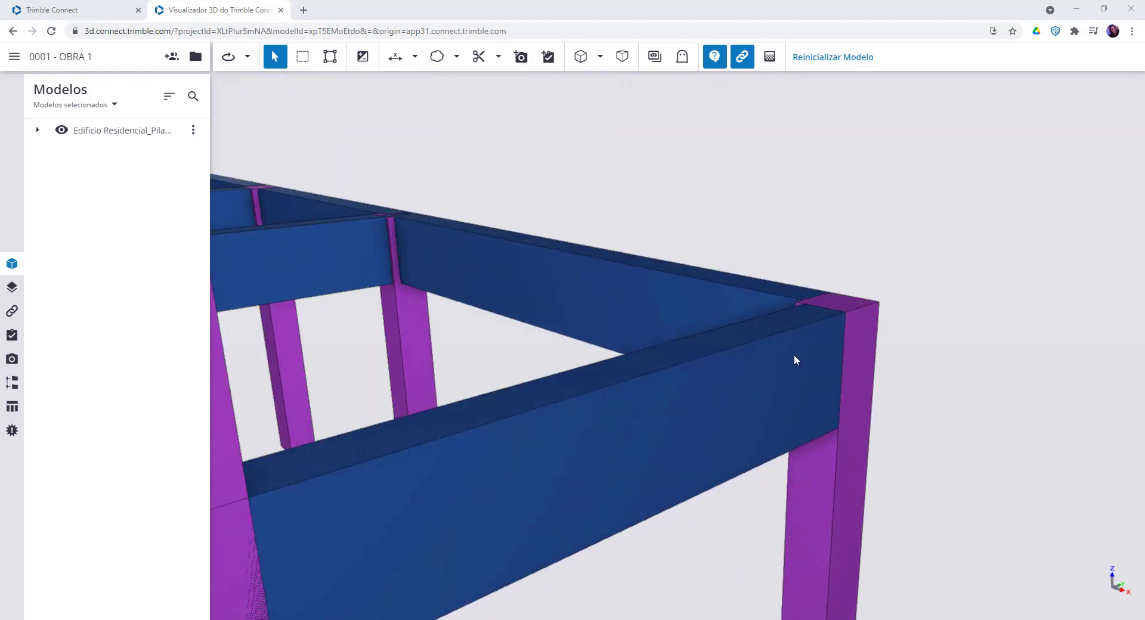
drag(795, 360, 1063, 362)
scroll(634, 326, up, 3)
scroll(632, 325, up, 2)
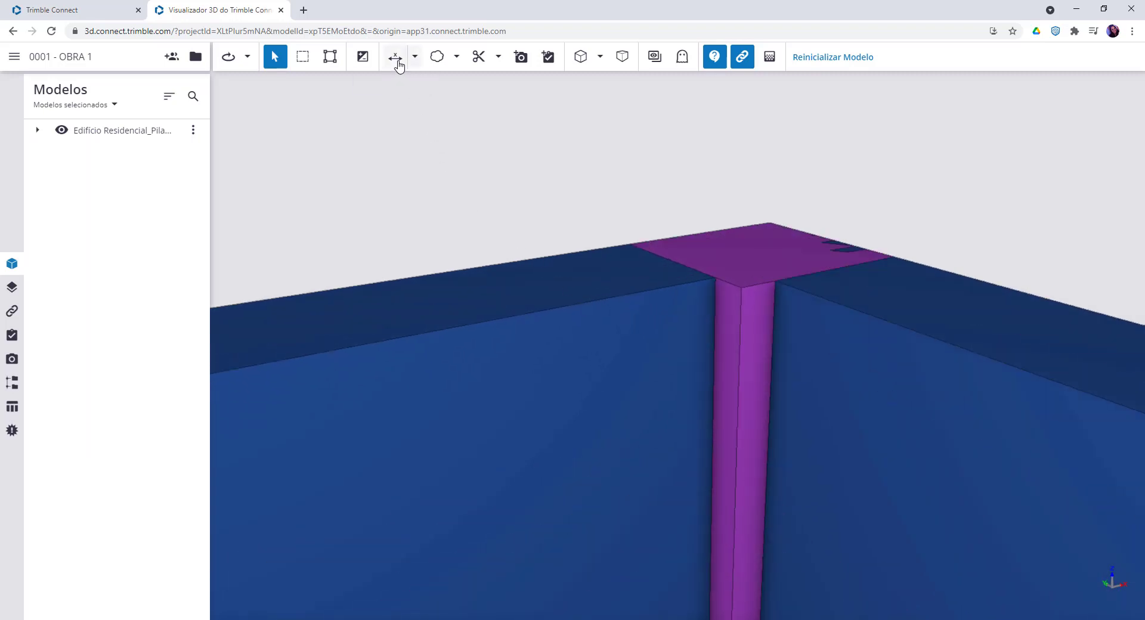
click(395, 59)
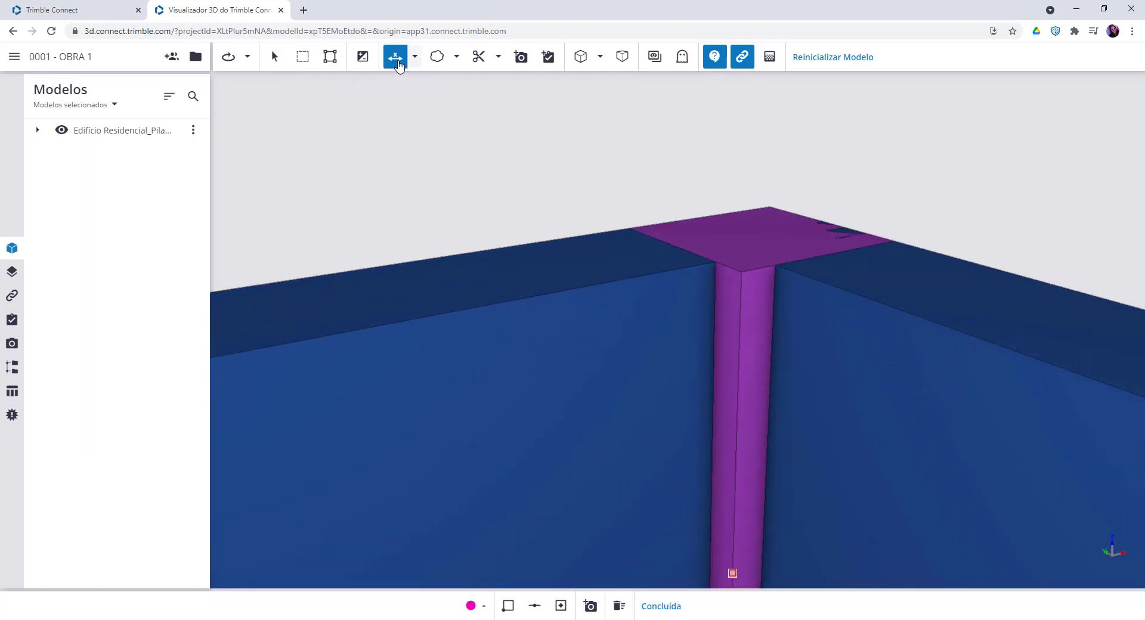
click(656, 273)
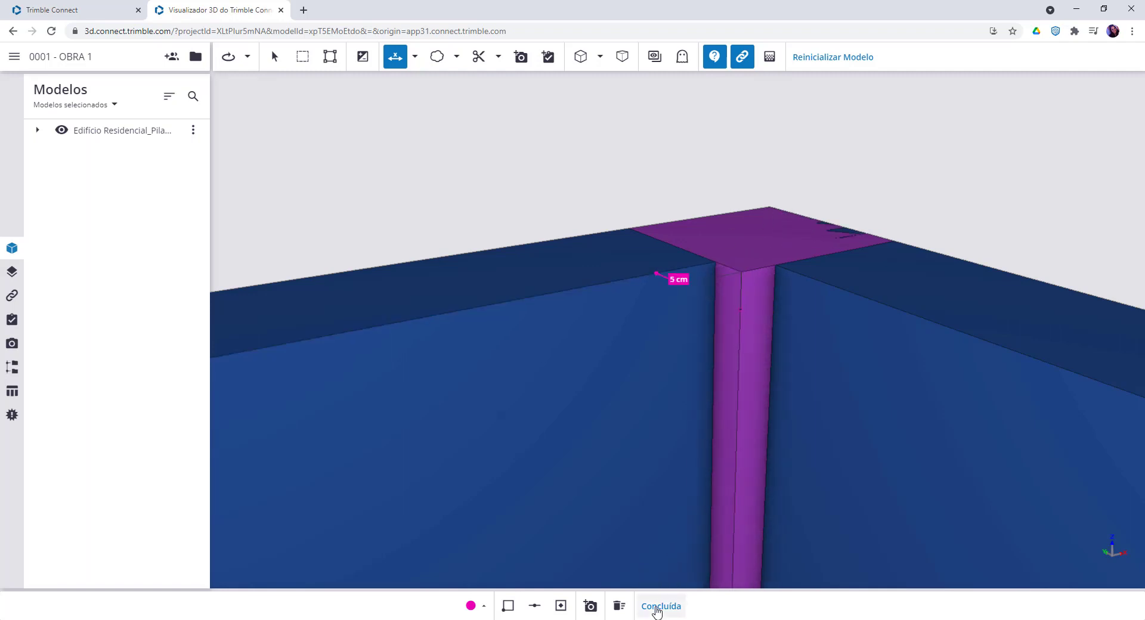
click(661, 606)
Select the new measurement, change its direction, and hide its units and show them again
click(675, 294)
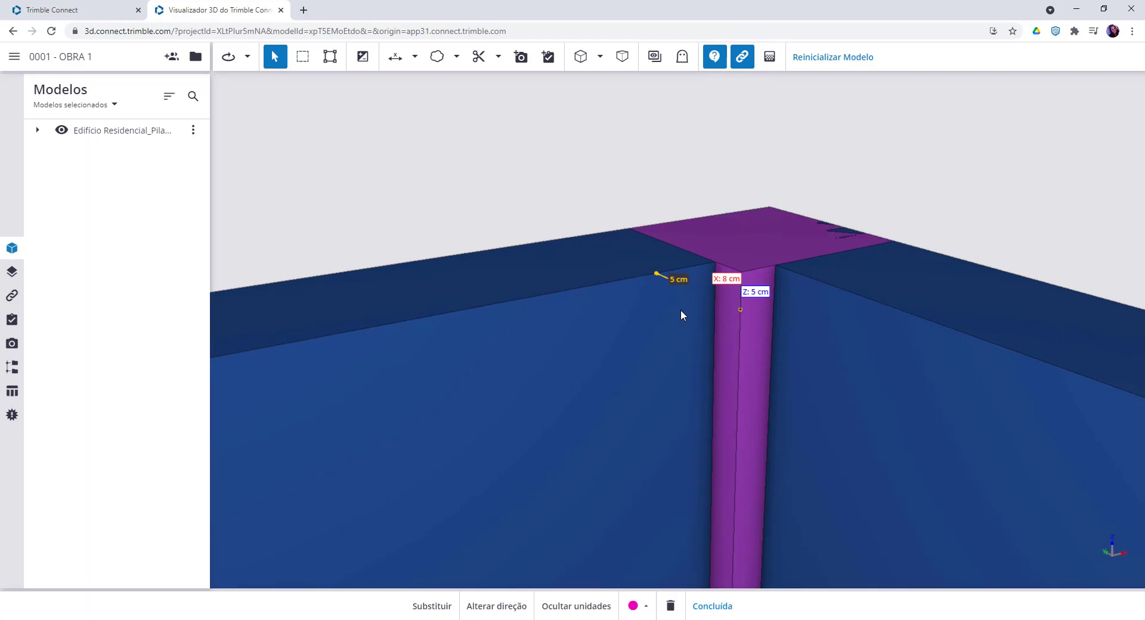
drag(681, 309, 731, 315)
scroll(731, 315, up, 5)
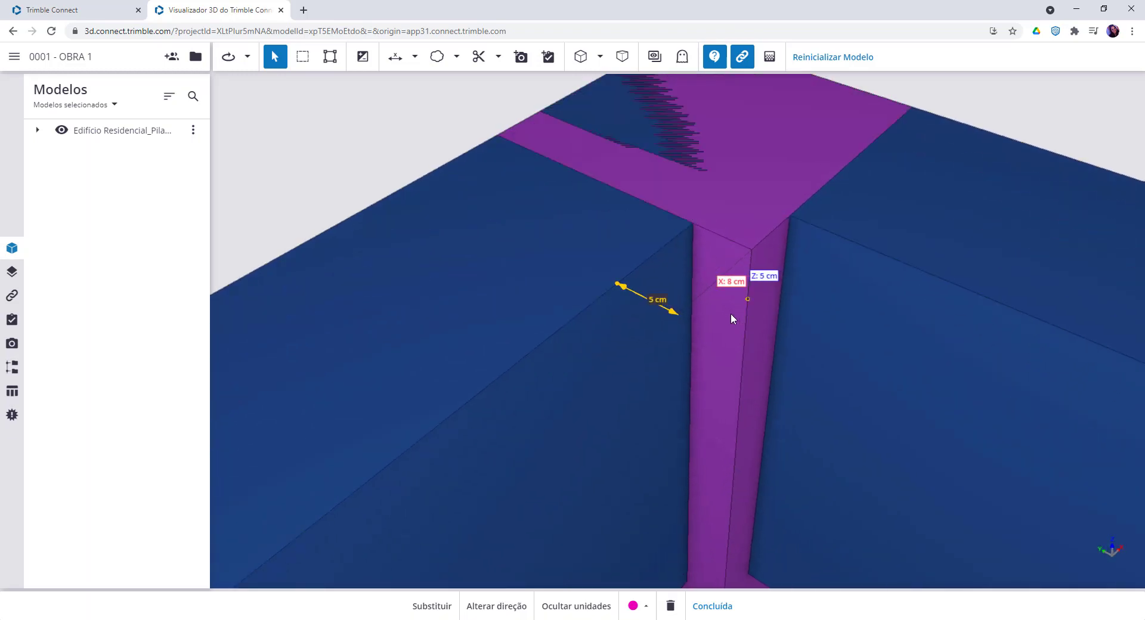
click(436, 609)
click(436, 608)
click(437, 610)
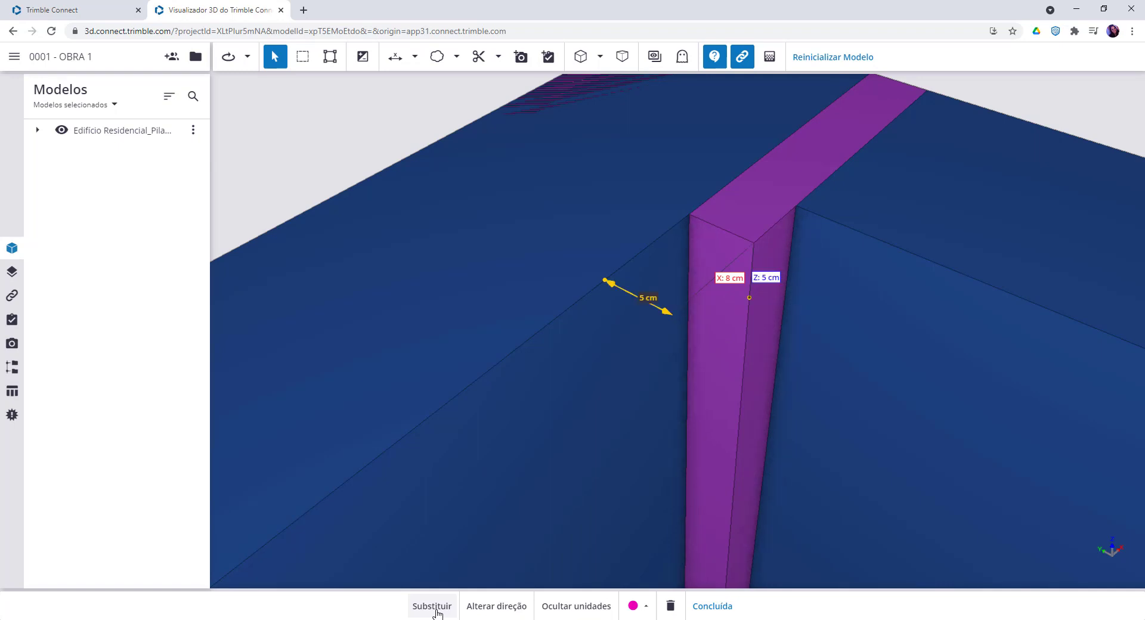
click(492, 611)
click(492, 612)
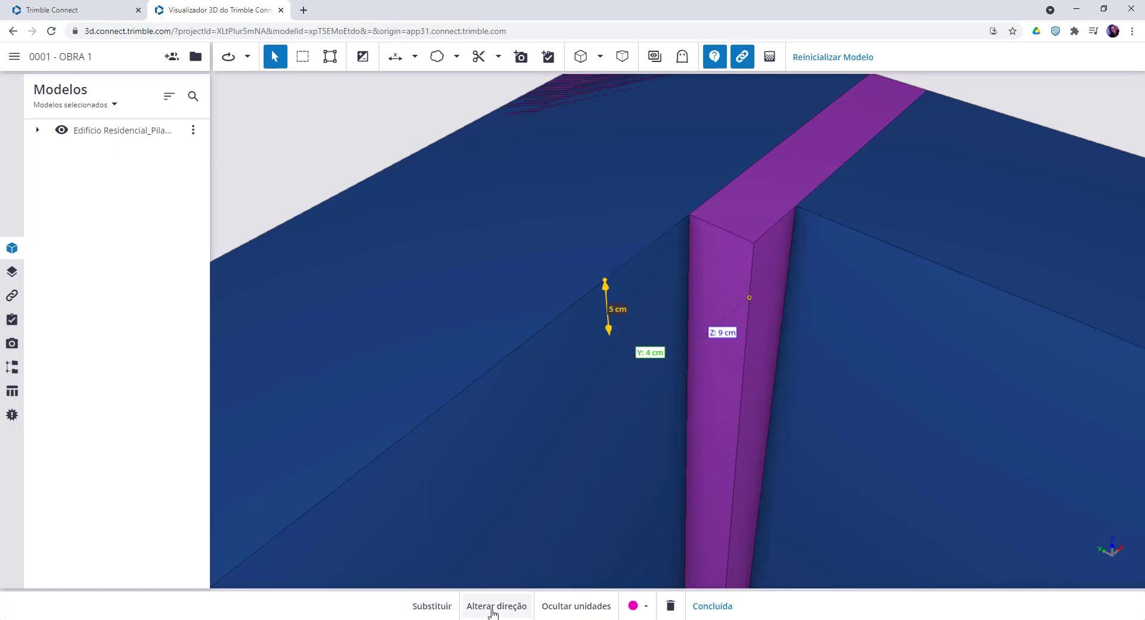
click(493, 611)
click(544, 611)
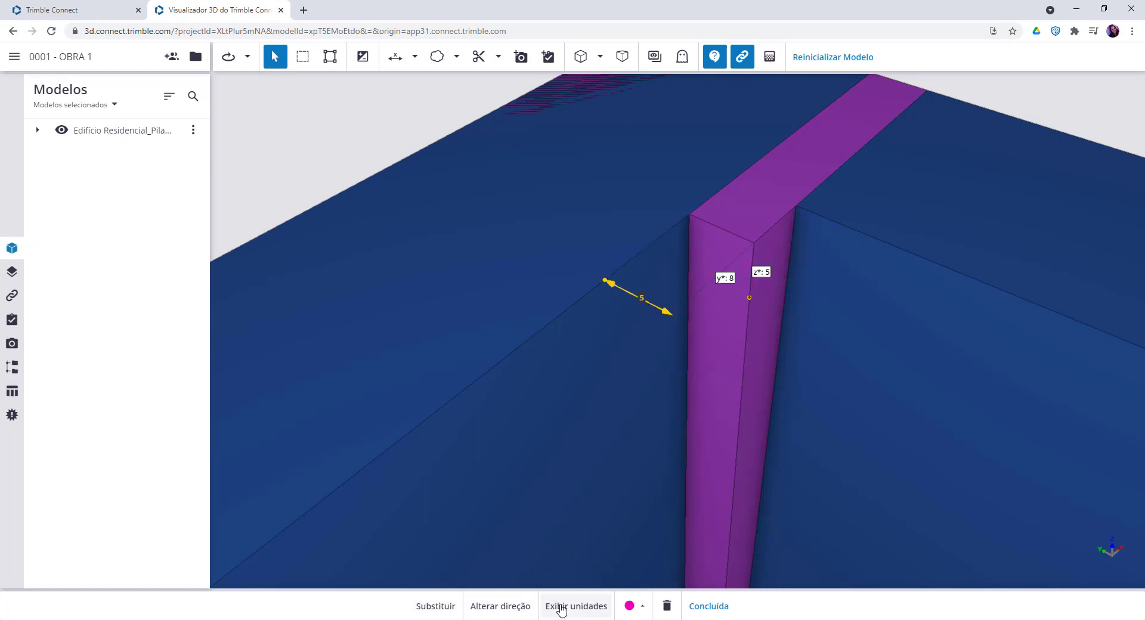
click(560, 610)
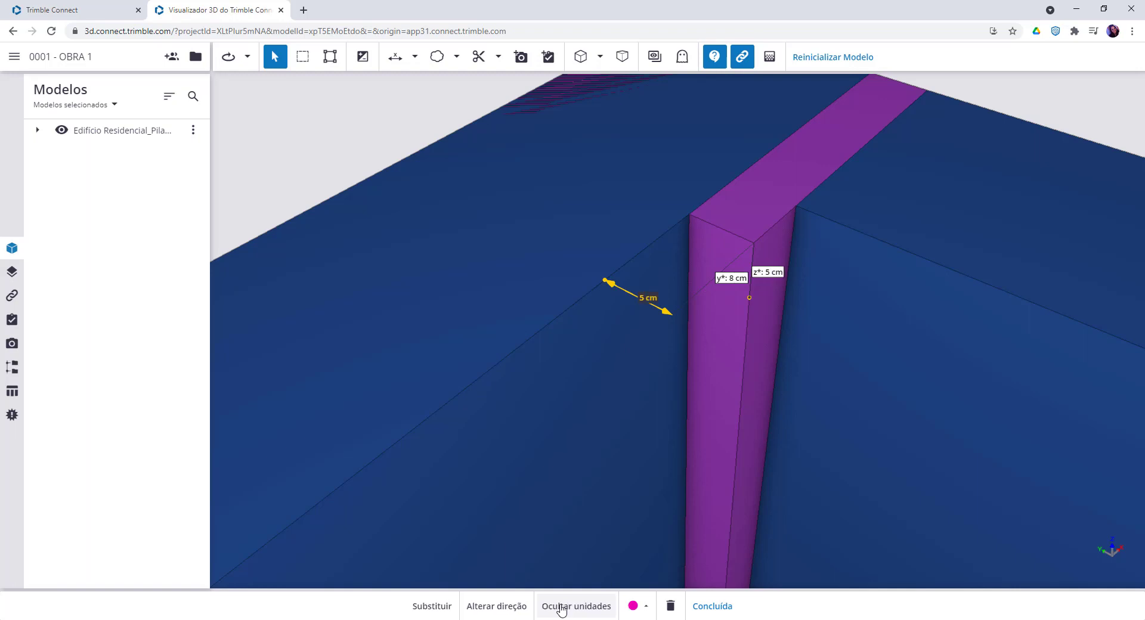
Set the selected measurement's colour to red and finish editing it
click(644, 608)
click(639, 390)
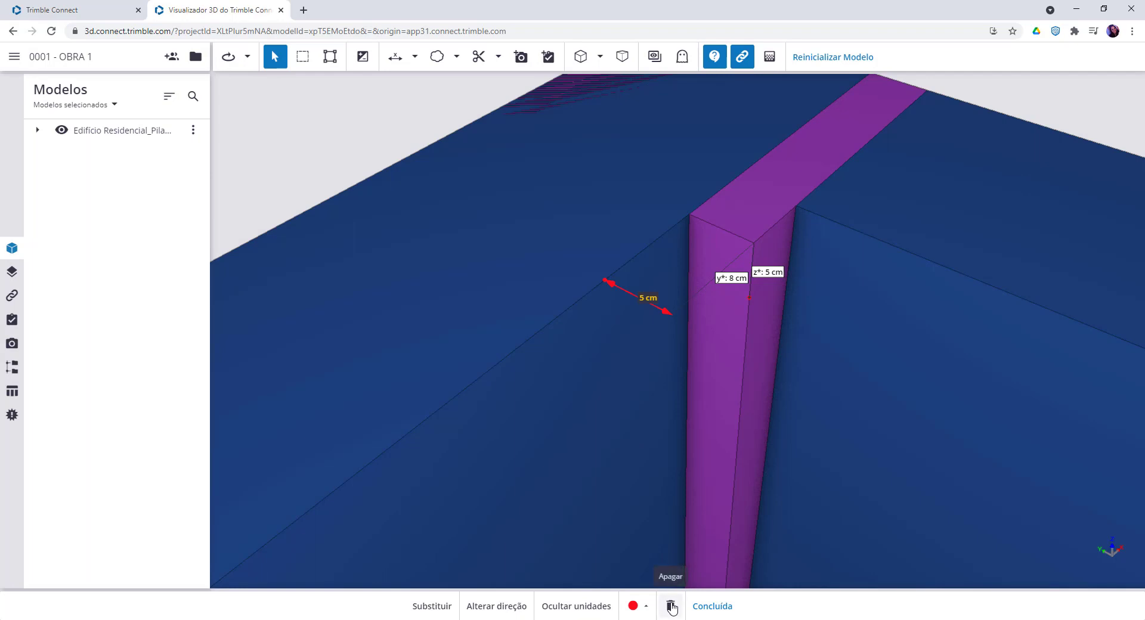
click(713, 607)
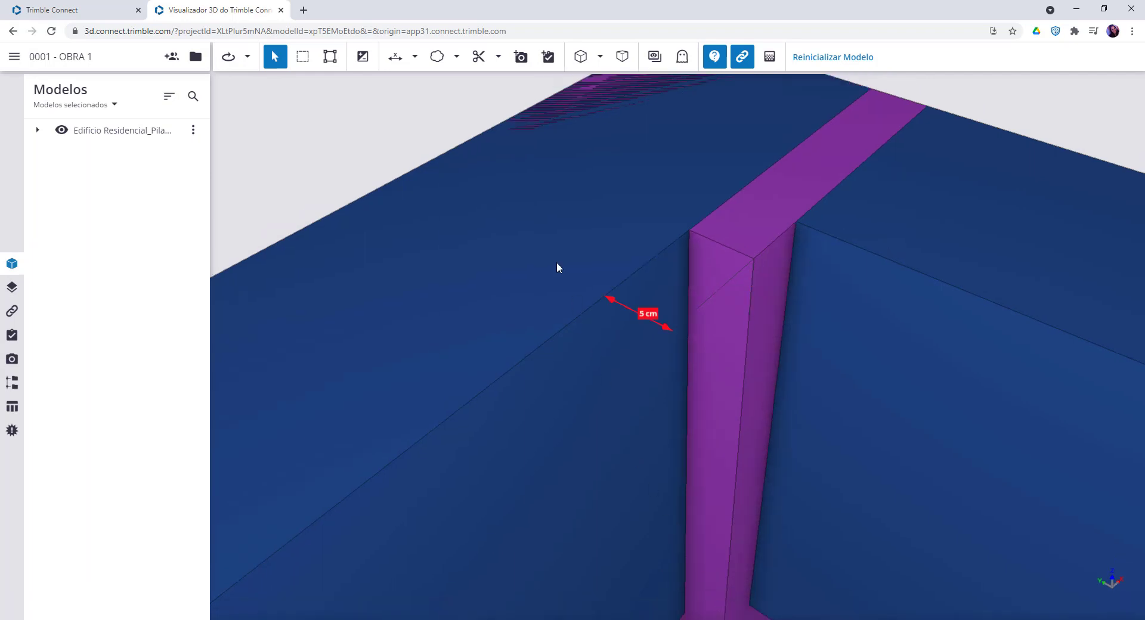
Draw a cloud markup on the top face of the column and delete it
click(457, 58)
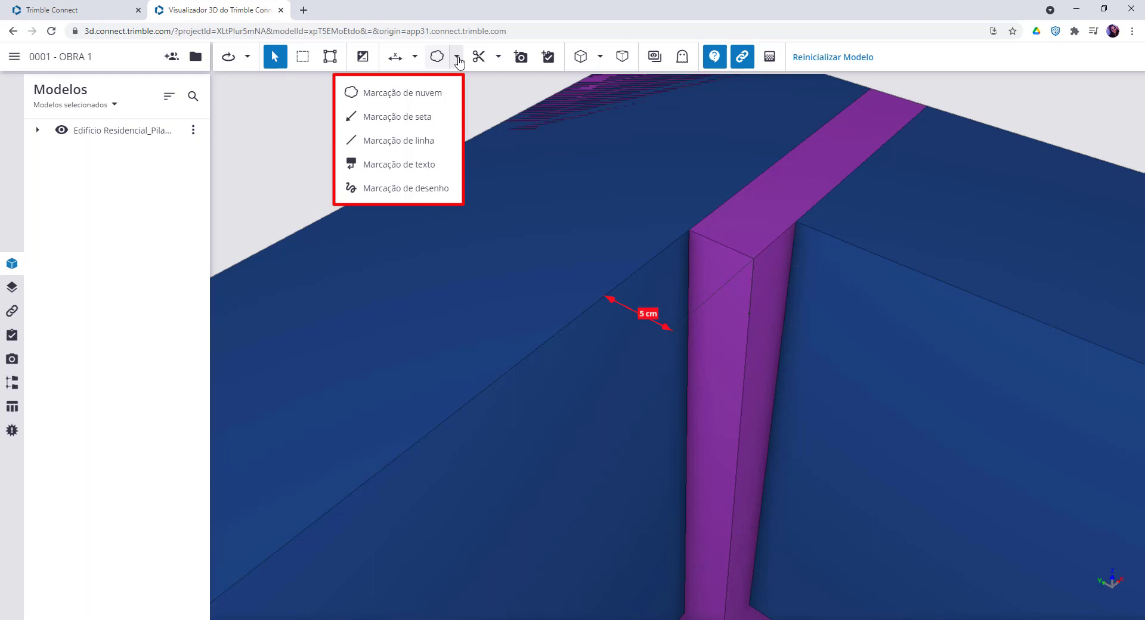
click(405, 95)
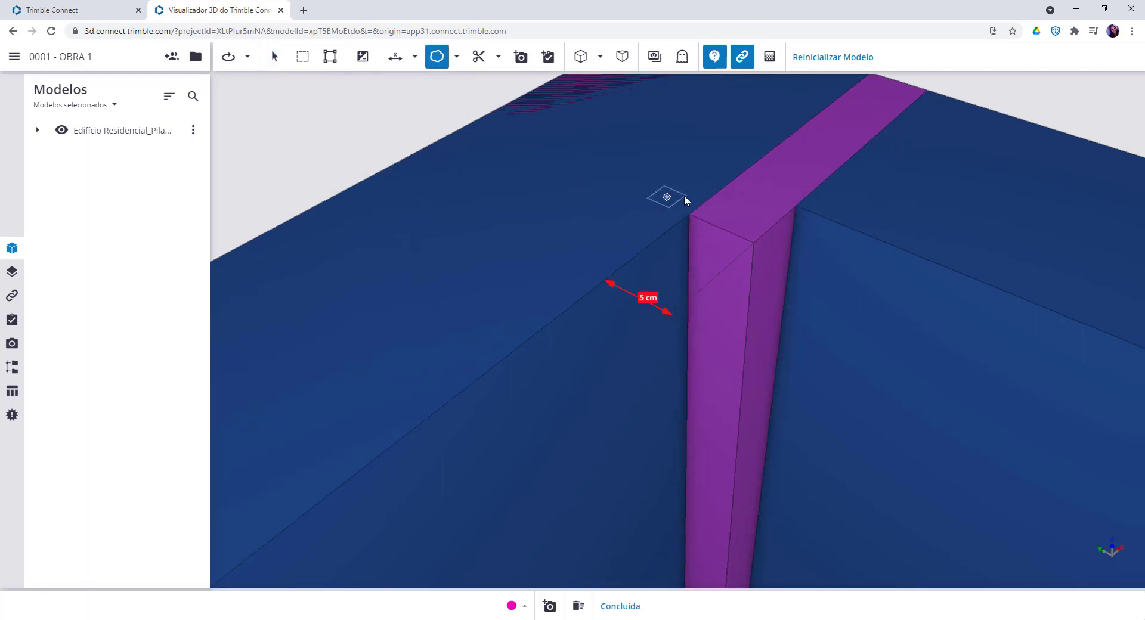
drag(743, 194, 764, 217)
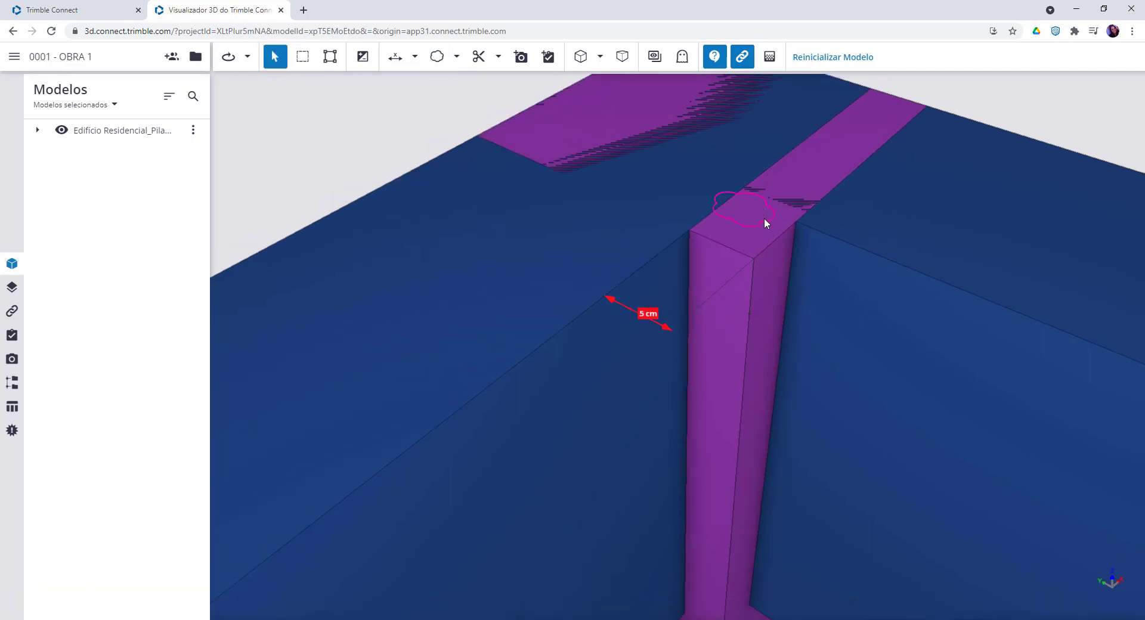
drag(768, 270, 726, 274)
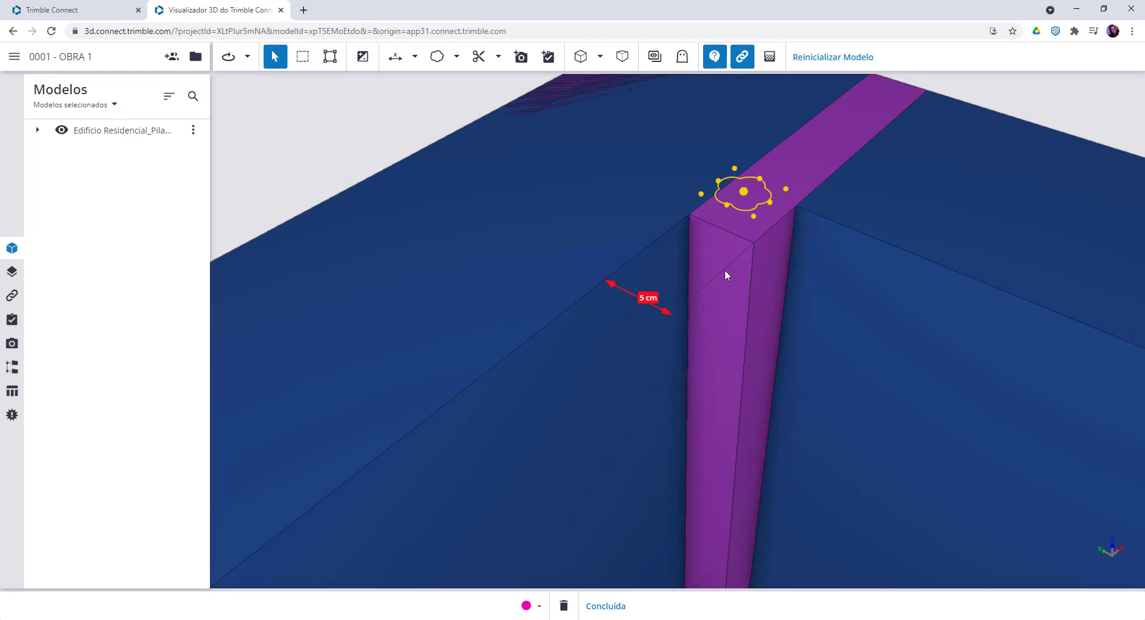
click(564, 605)
Draw an arrow markup pointing to the column's top corner and delete it
drag(712, 404, 711, 388)
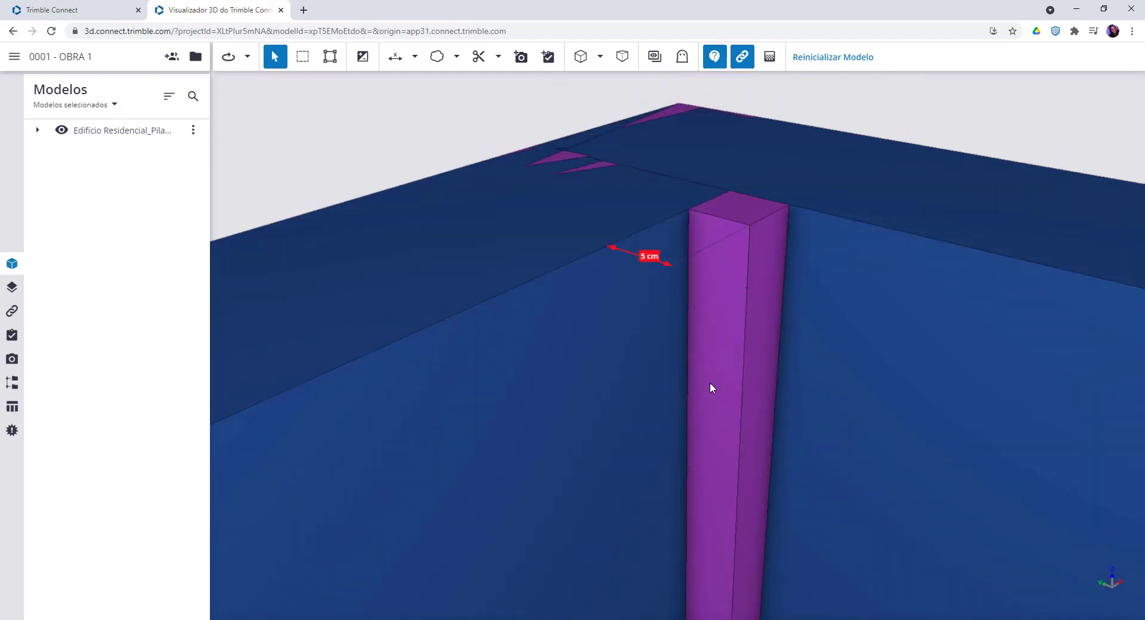
click(456, 57)
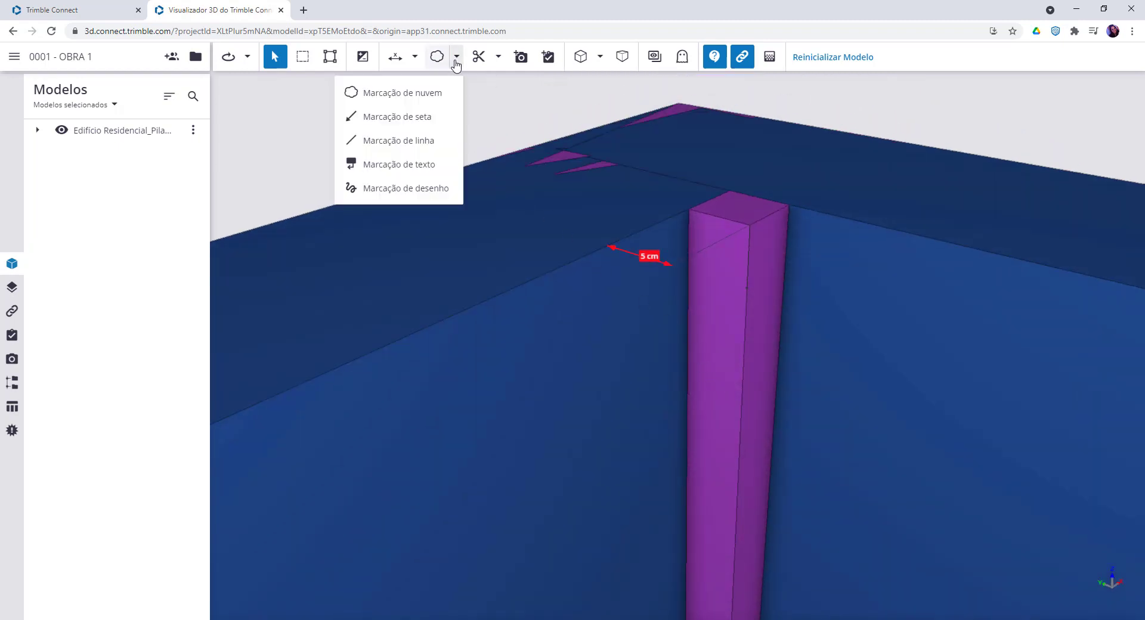
click(411, 118)
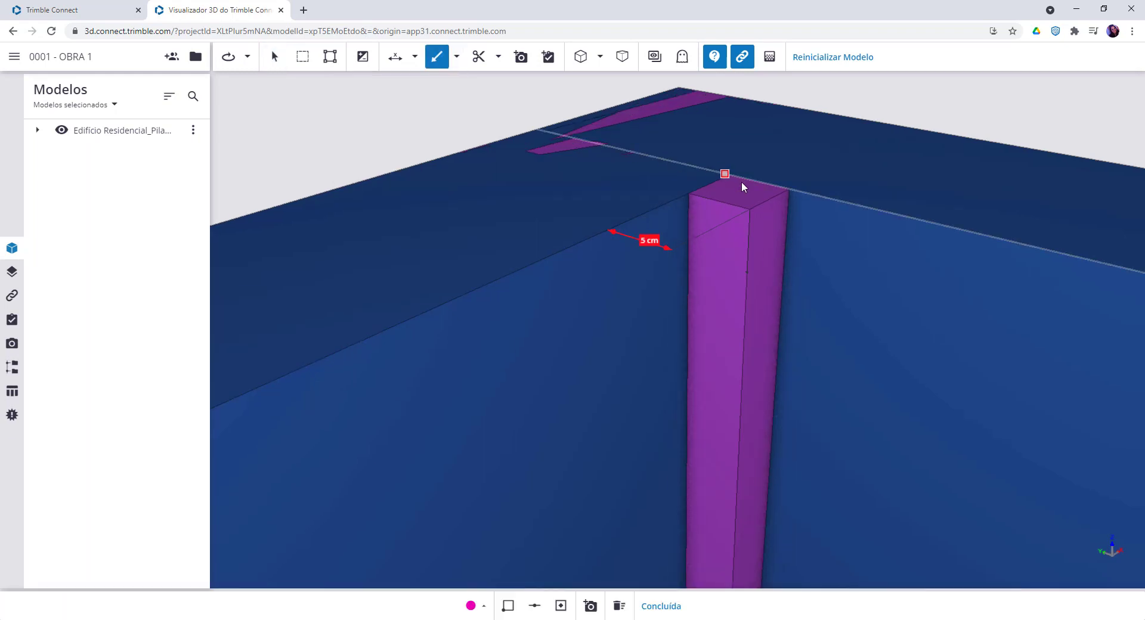
mouse_move(750, 210)
mouse_down()
mouse_move(813, 118)
mouse_move(745, 270)
mouse_move(973, 271)
mouse_move(1076, 220)
mouse_move(1043, 245)
mouse_move(704, 241)
mouse_move(733, 198)
mouse_up()
key(Escape)
click(806, 143)
click(758, 207)
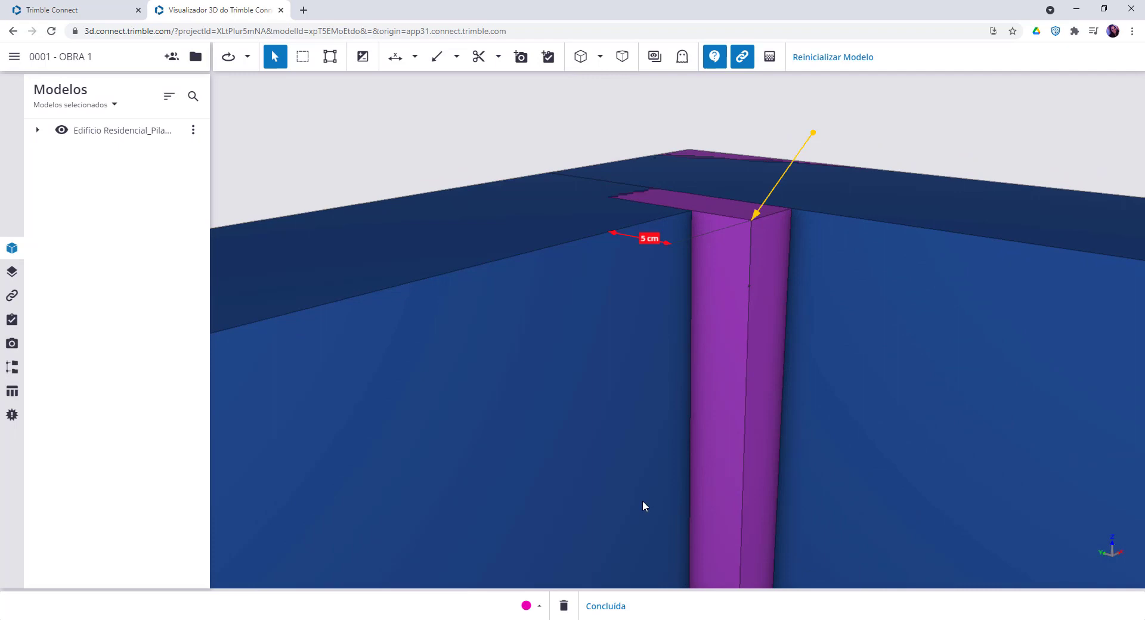
click(570, 606)
Draw a line markup across the column between the two beams and delete it
click(457, 56)
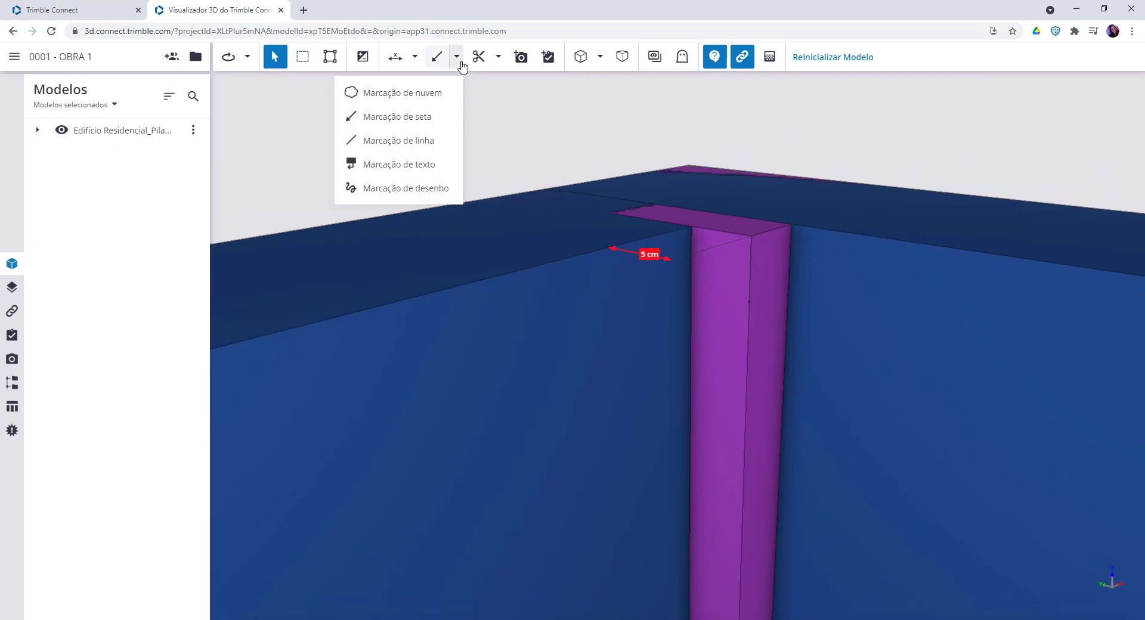
click(421, 141)
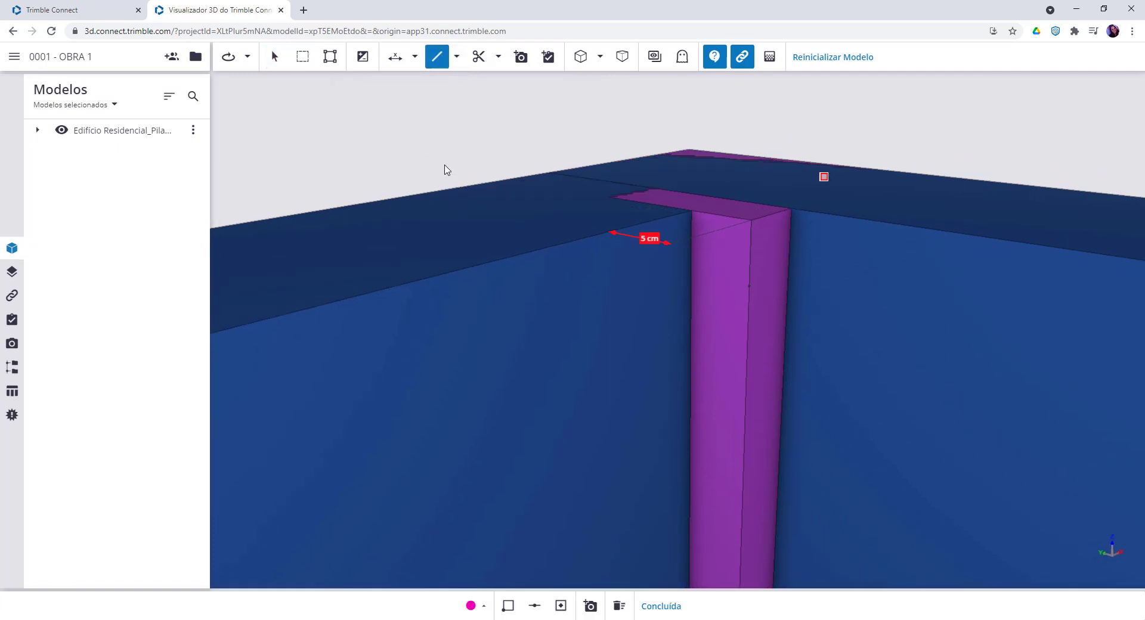
click(469, 239)
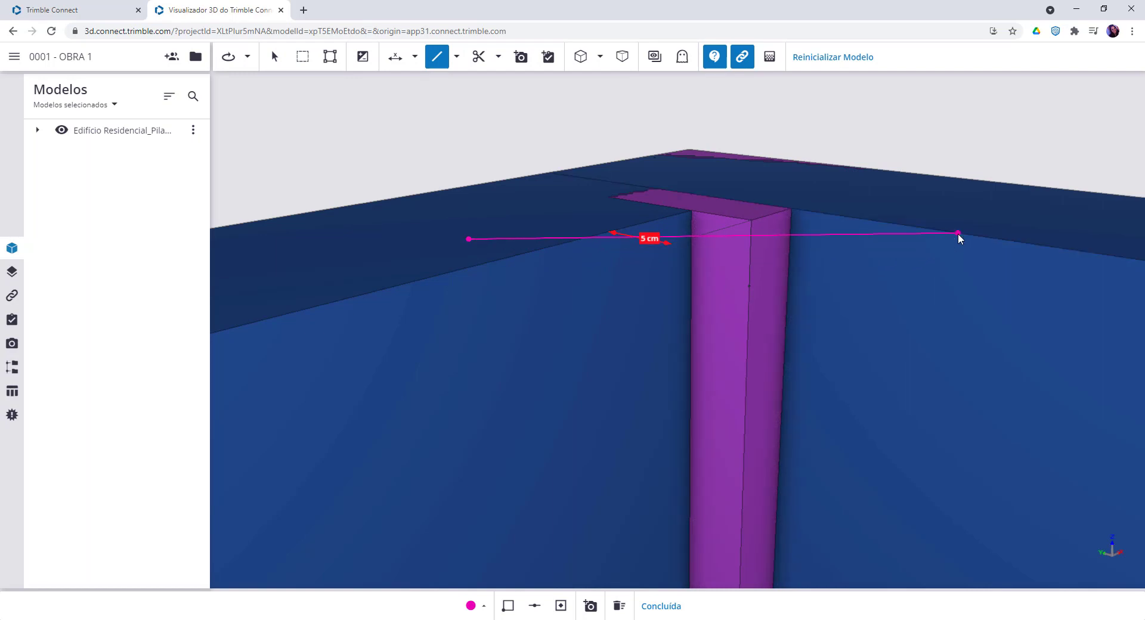
click(957, 233)
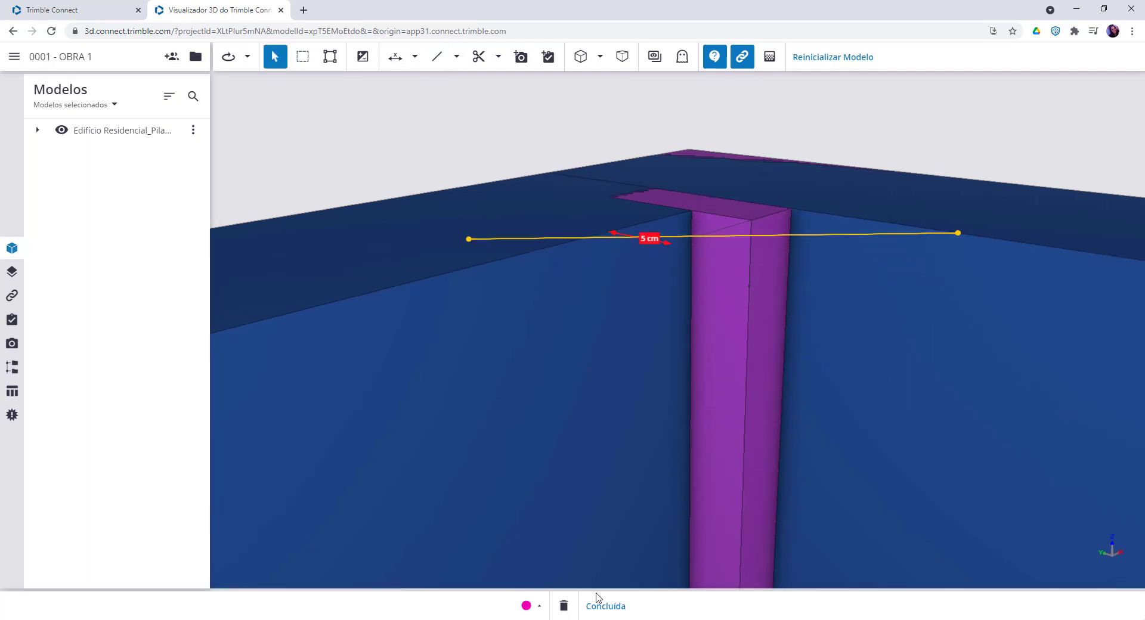
click(564, 606)
Add a text markup reading "Conferir medidas" with its leader anchored at the column's top corner
click(456, 57)
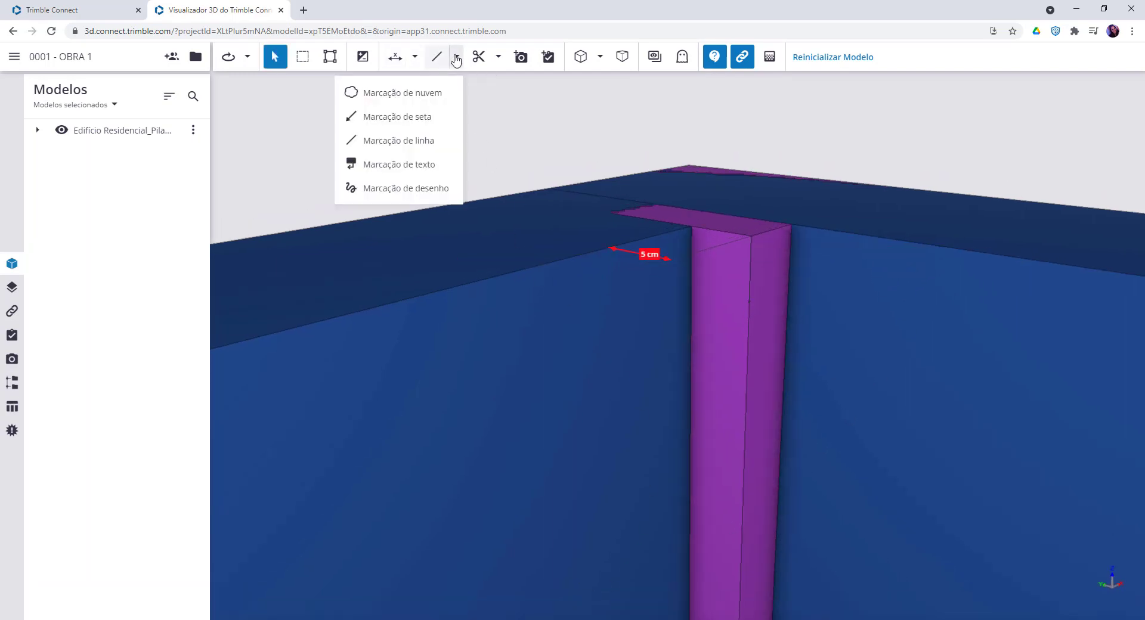
click(413, 169)
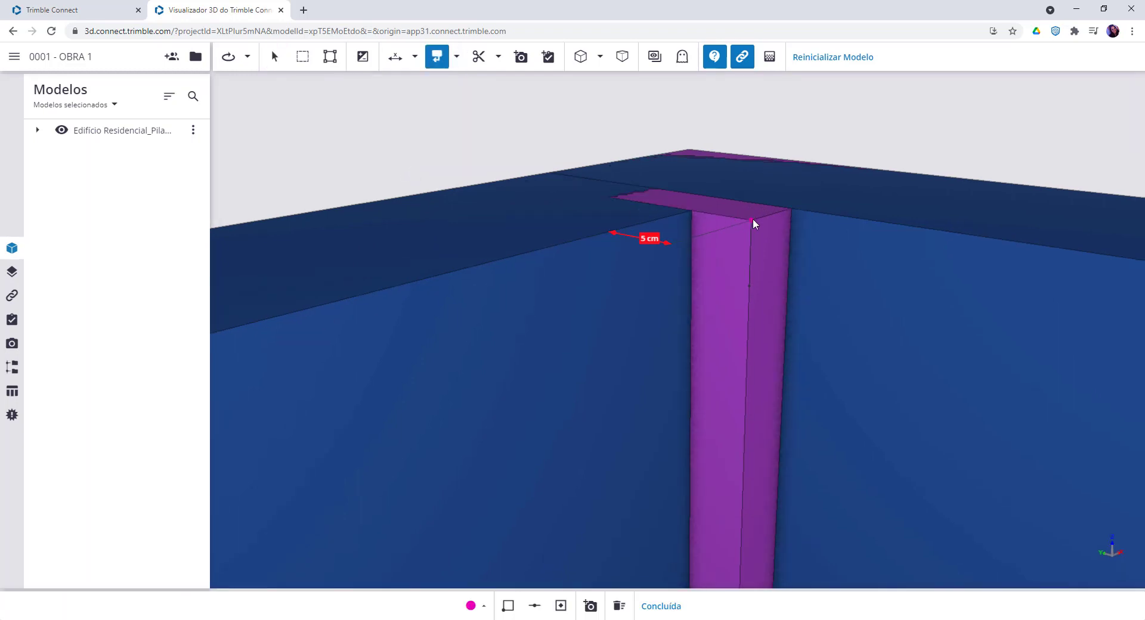
click(798, 186)
text(Conferir medidas)
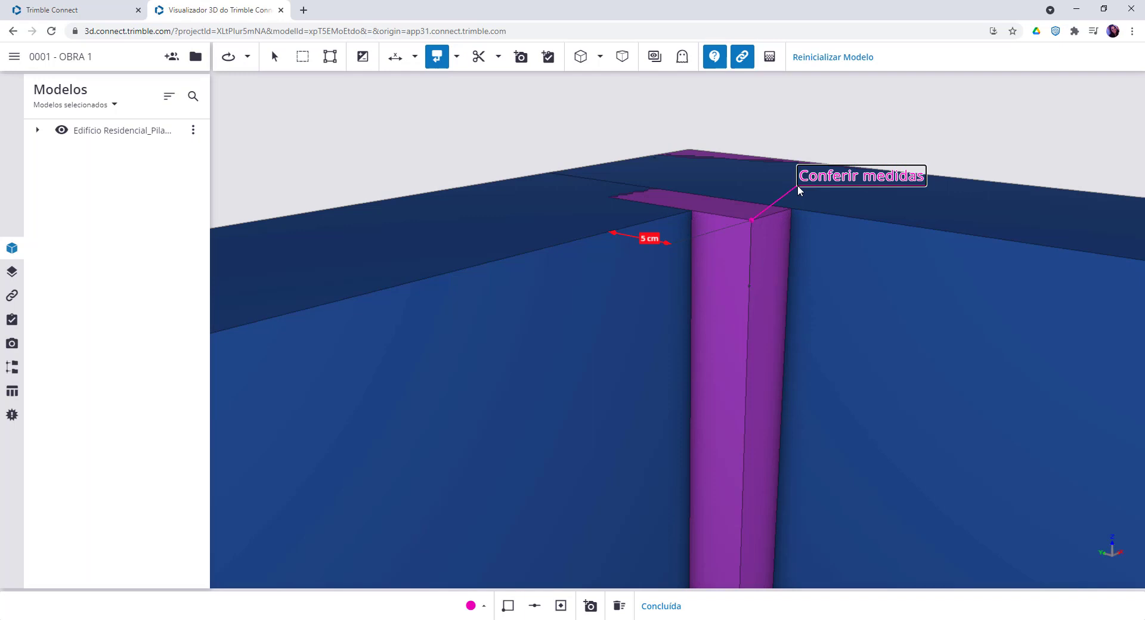
key(Return)
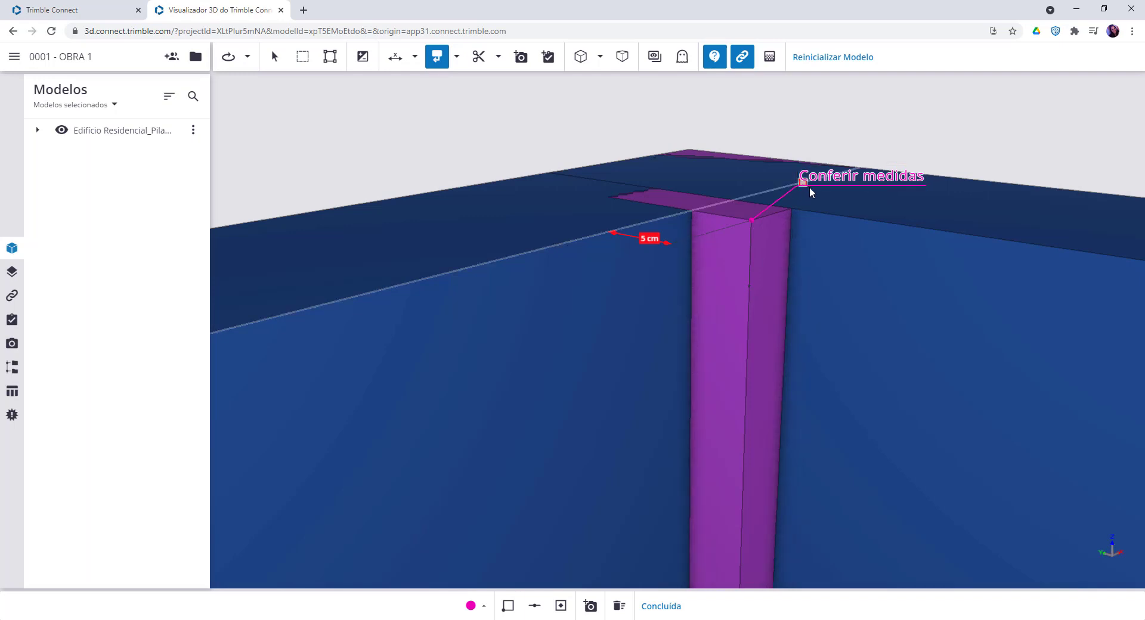
key(Escape)
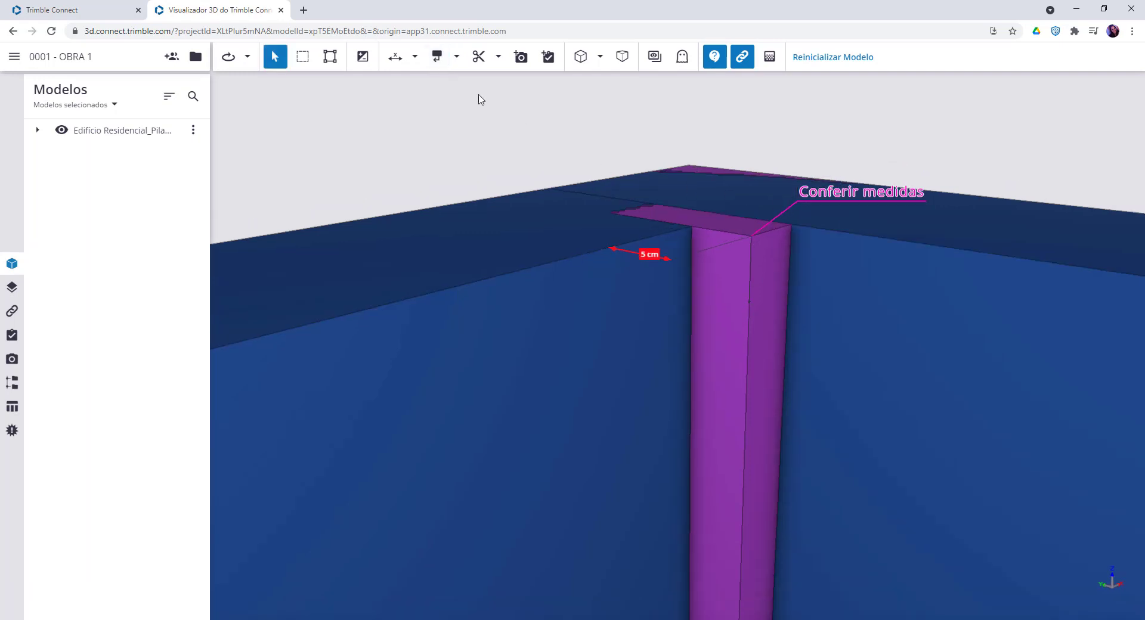
Draw a small freehand oval markup on the column's front face and finish the markup
click(456, 57)
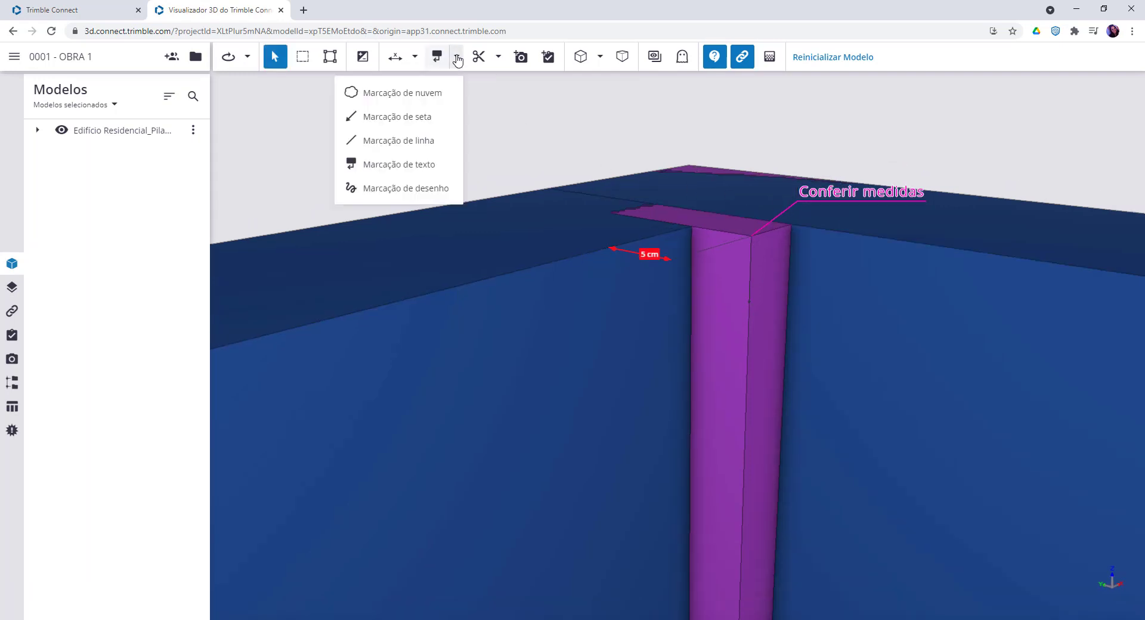
click(396, 188)
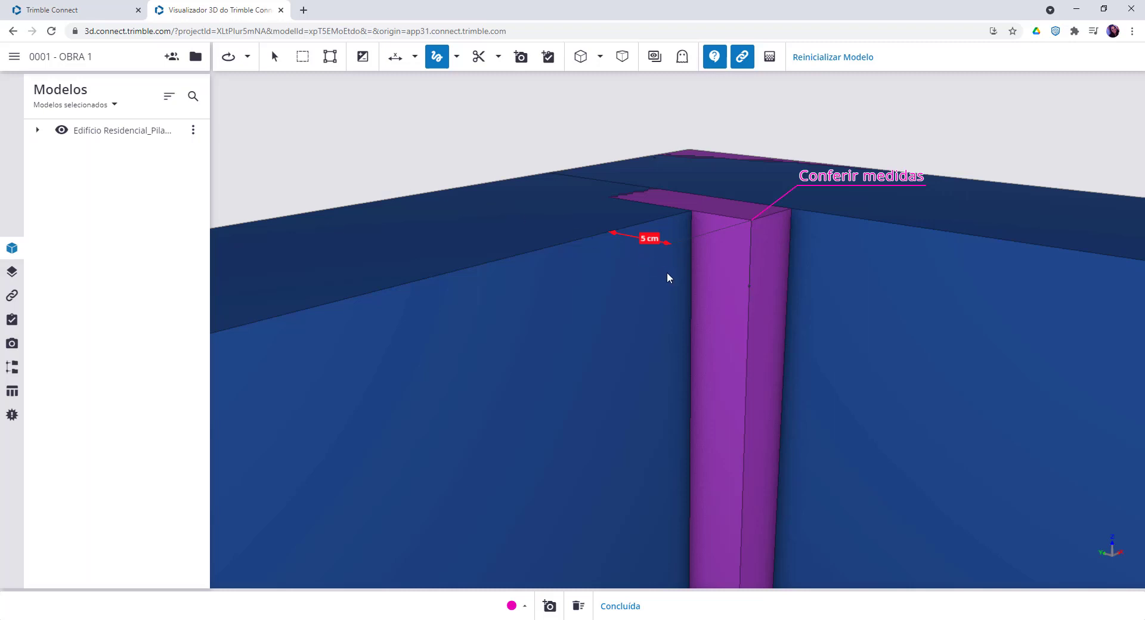
mouse_move(718, 289)
mouse_down()
mouse_move(714, 305)
mouse_move(746, 305)
mouse_up()
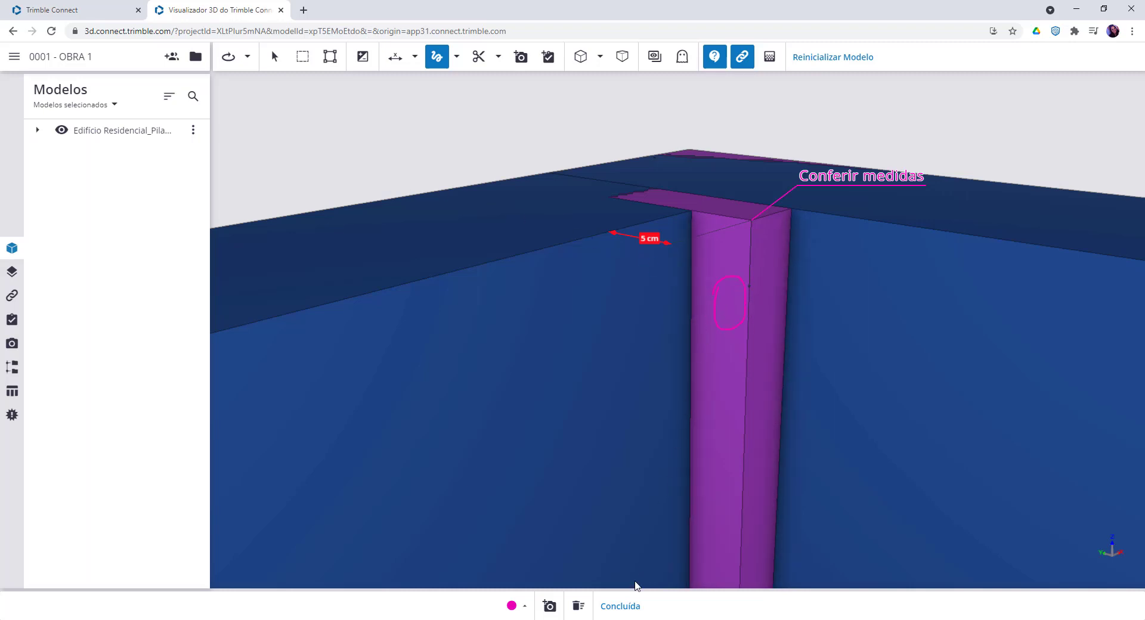
click(622, 607)
click(716, 339)
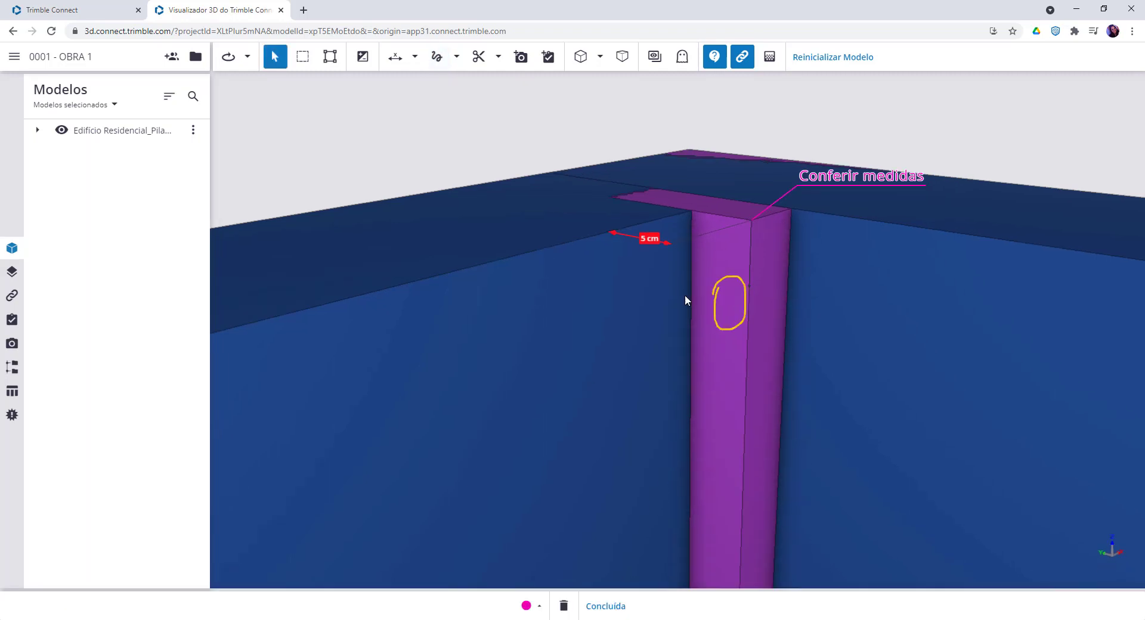
Draw a wavy freehand markup from the column across the adjacent beam, then orbit around the corner to inspect it
click(436, 62)
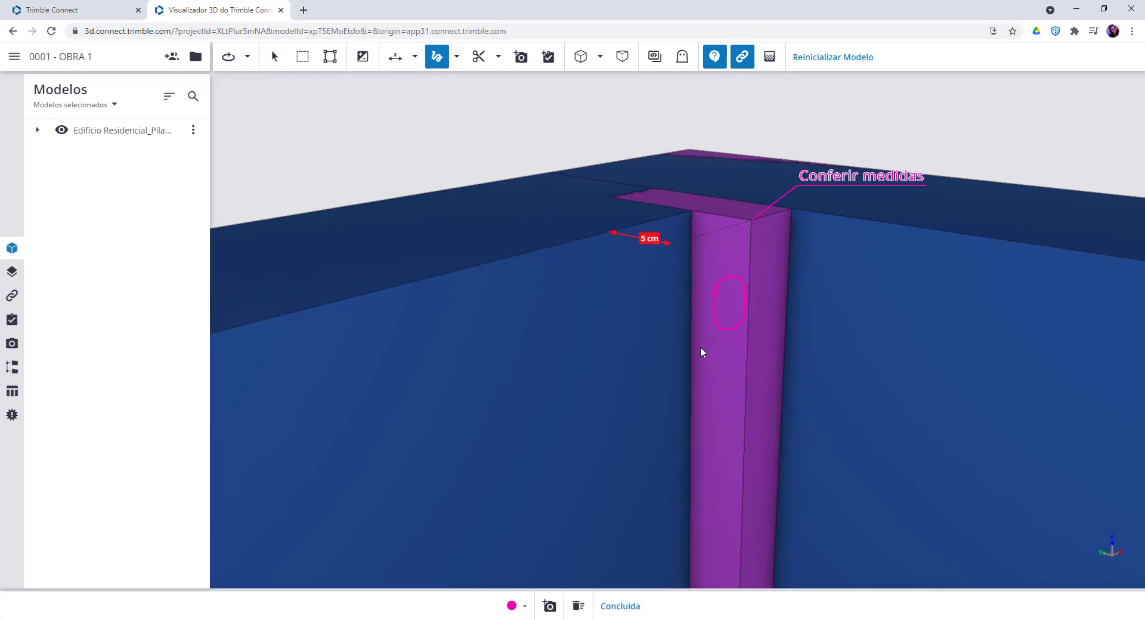
drag(904, 394, 904, 395)
click(620, 605)
mouse_move(699, 484)
mouse_down()
mouse_move(712, 457)
mouse_move(632, 403)
mouse_move(614, 365)
mouse_move(680, 340)
mouse_move(761, 365)
mouse_move(751, 424)
mouse_move(653, 471)
mouse_up()
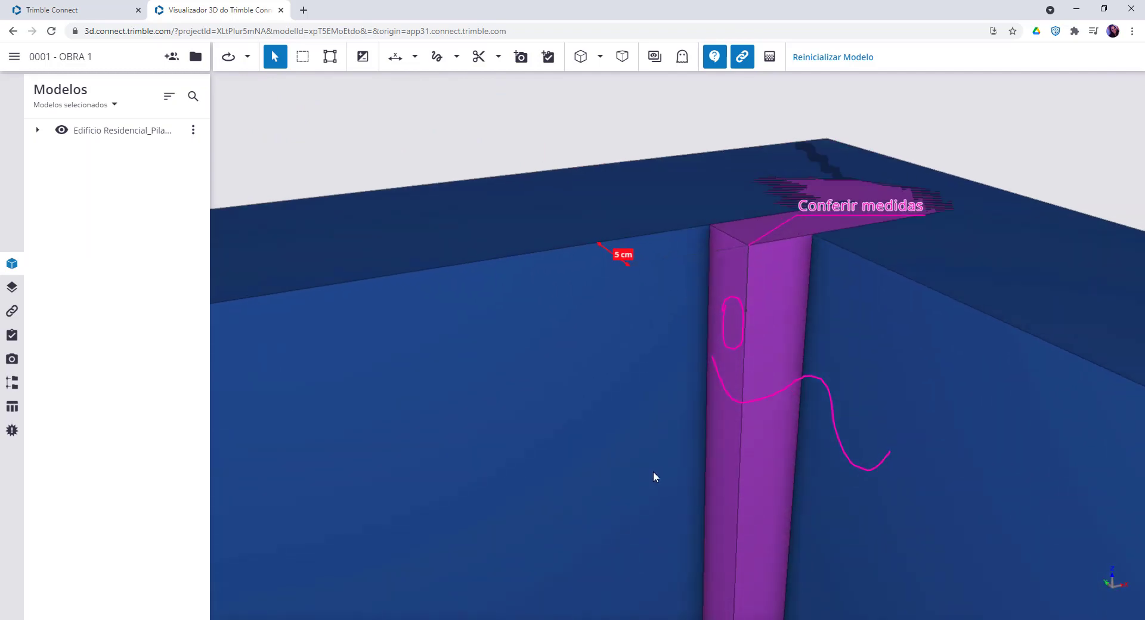
Delete the wavy freehand markup and the oval freehand markup on the column
click(772, 395)
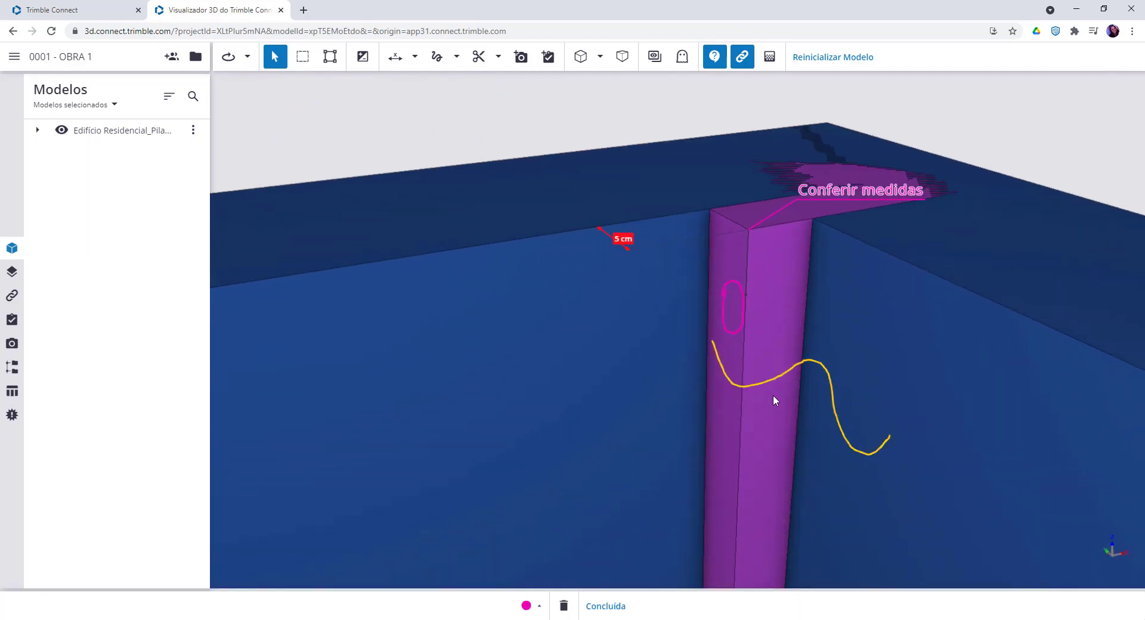
click(564, 606)
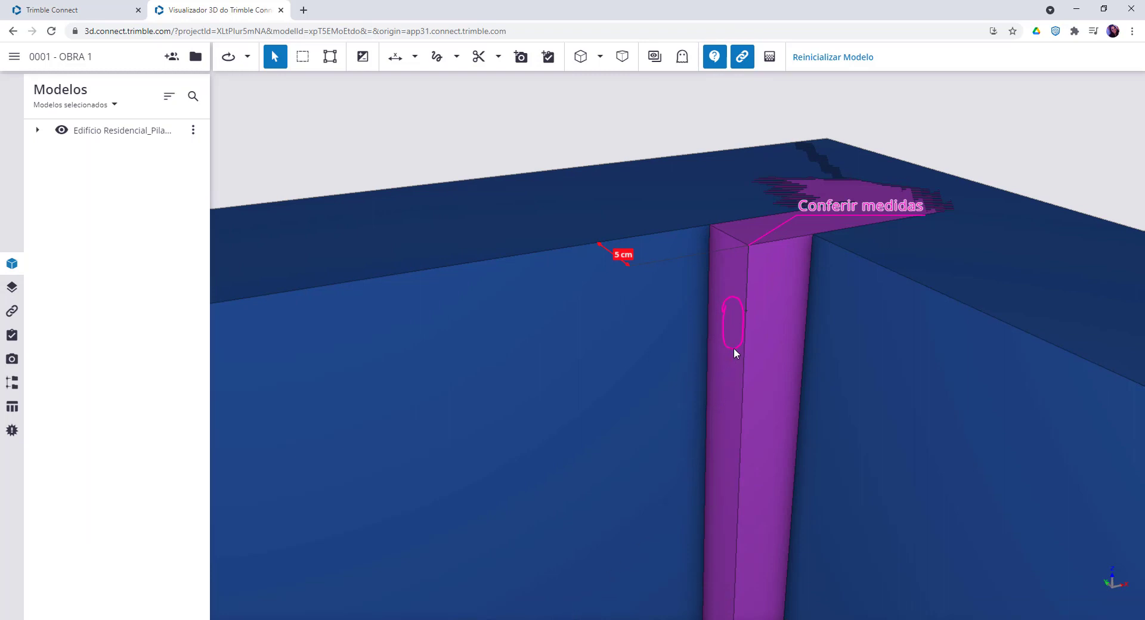
click(734, 348)
click(563, 606)
Try the black and darker grey background colours in the viewer preferences, and return to the fourth, light grey swatch
click(14, 58)
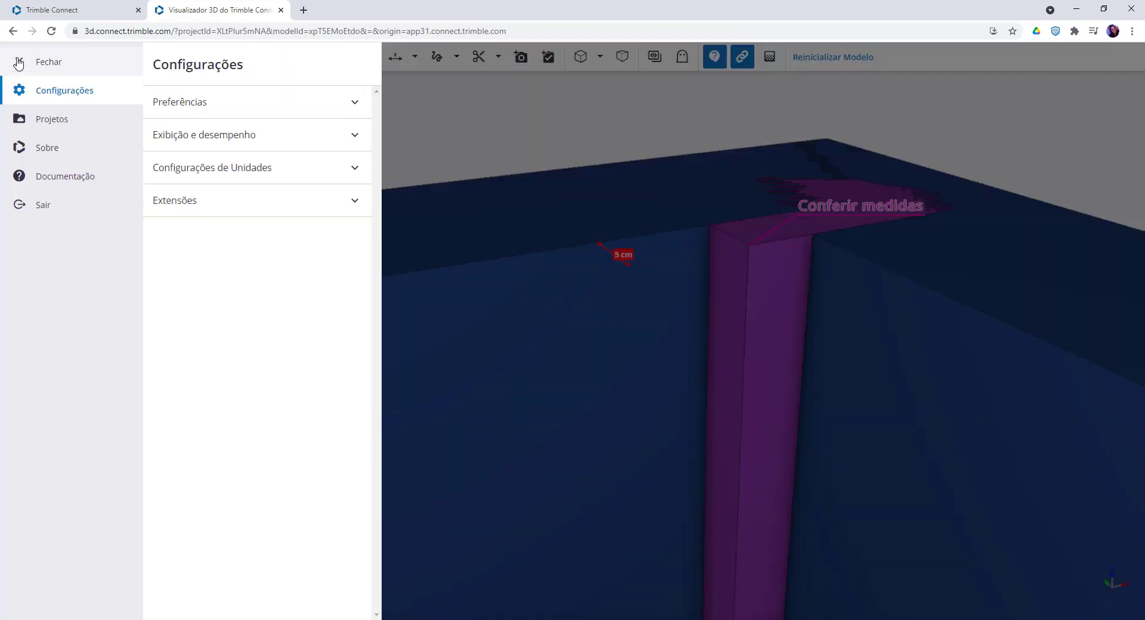
click(355, 104)
click(332, 146)
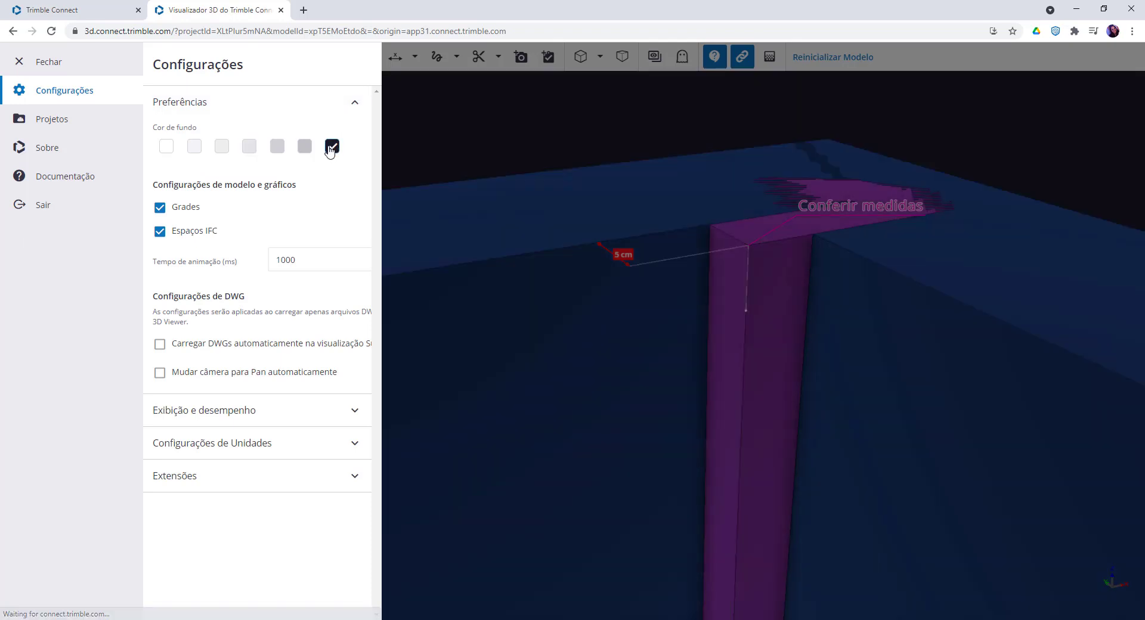
click(305, 148)
click(278, 148)
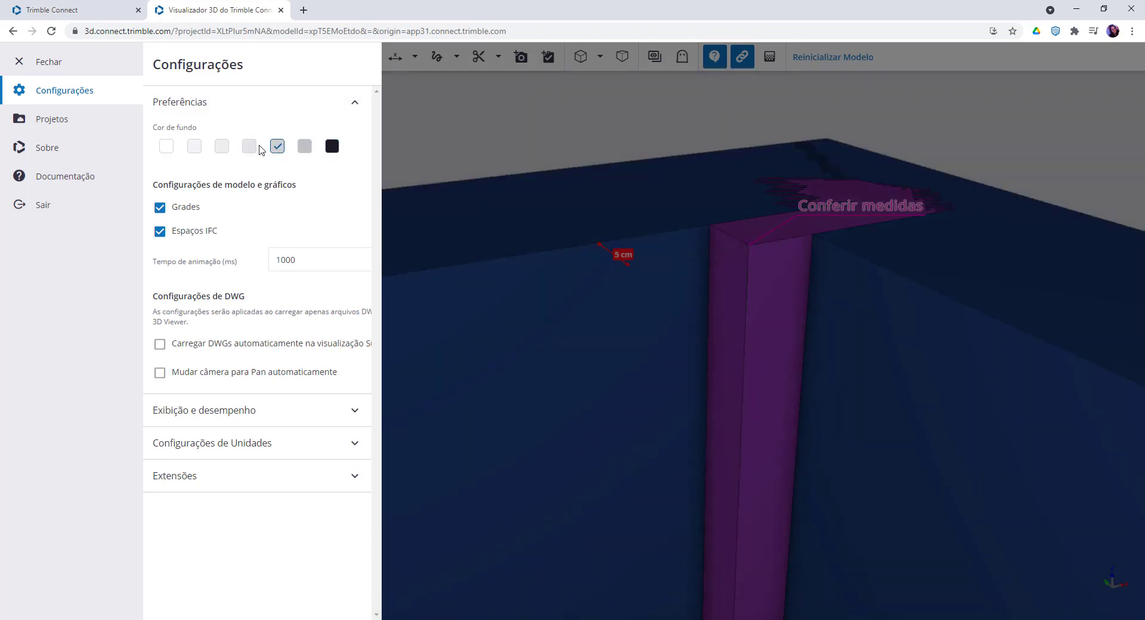
click(250, 148)
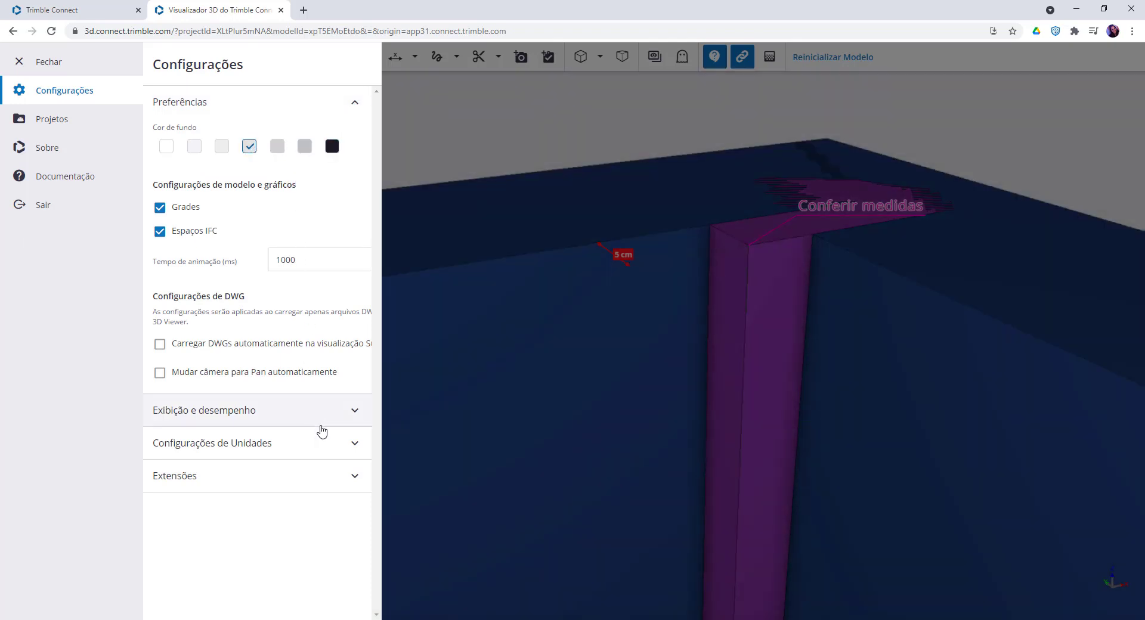
Review the unit and display precision settings, close the settings, and restore the default view of the whole building
click(355, 444)
scroll(330, 442, down, 4)
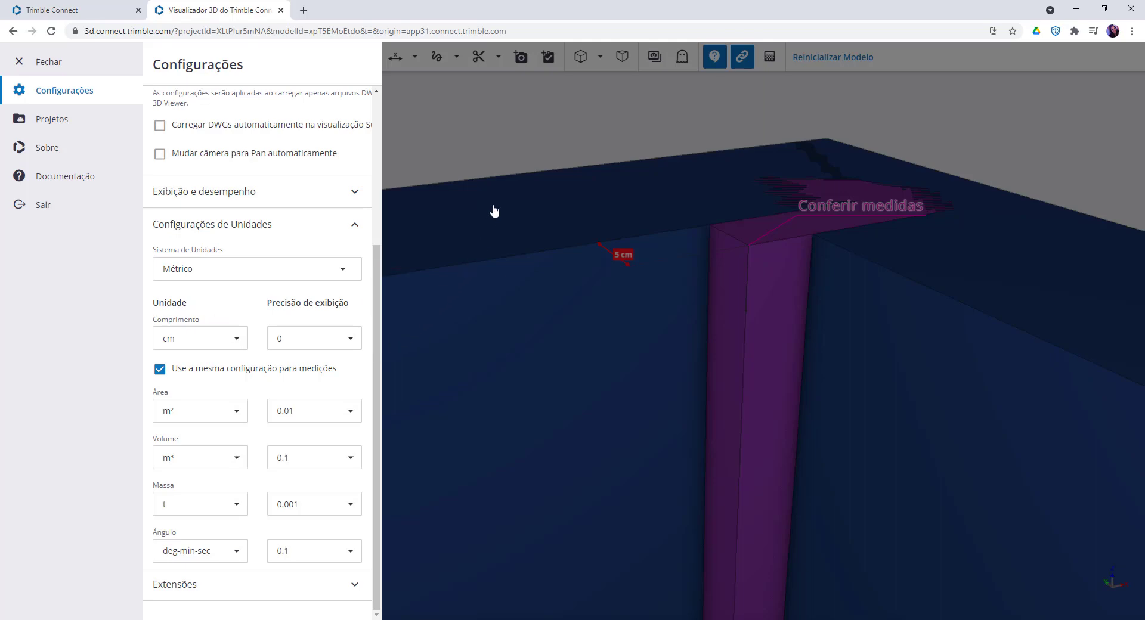
click(515, 156)
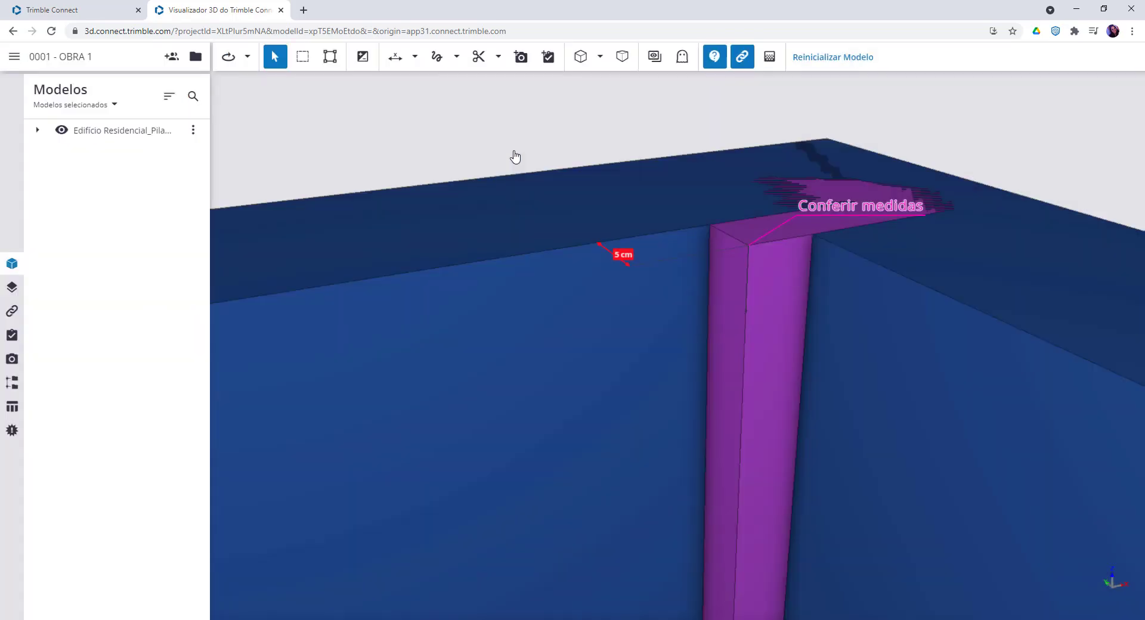
click(578, 64)
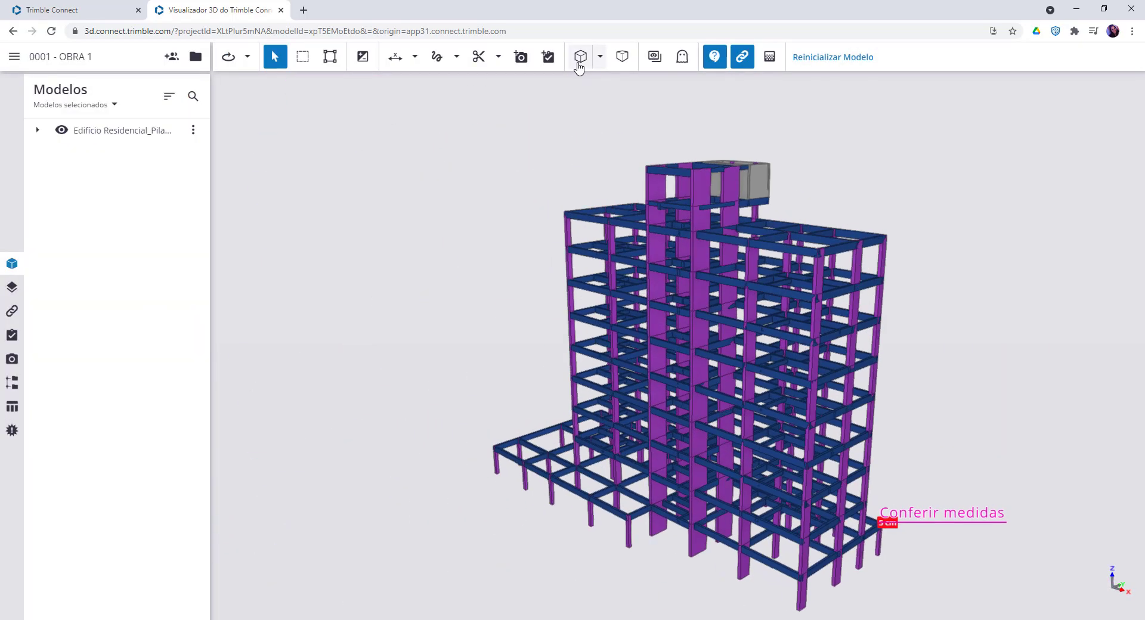